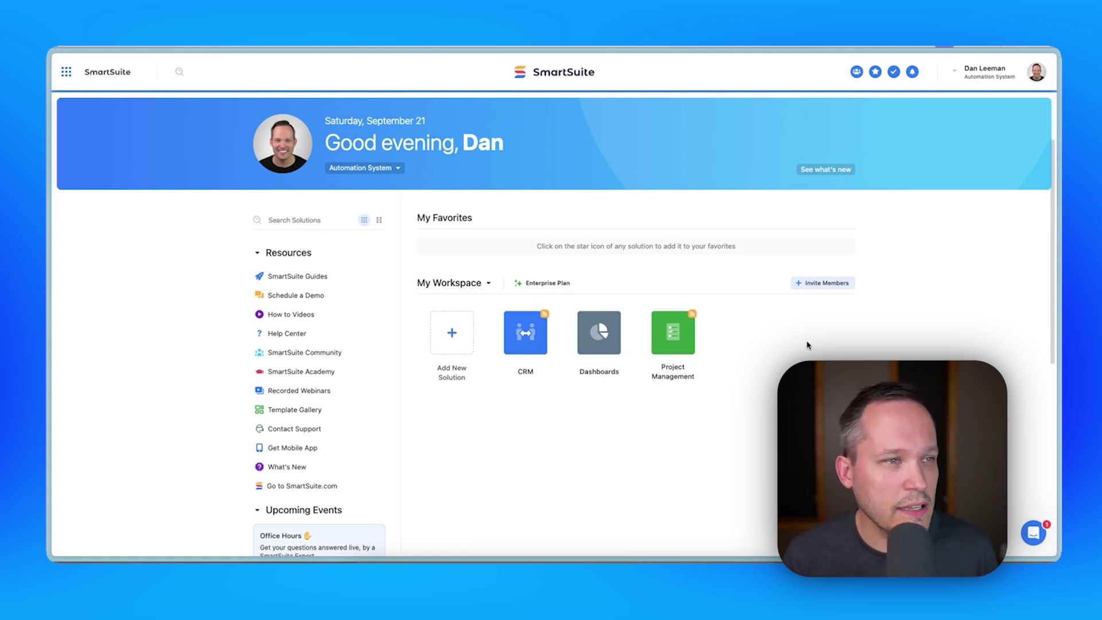
Step: In the CRM solution, start a blank new record in the Form Submissions table
{"action": "left_click", "coordinate": [525, 332]}
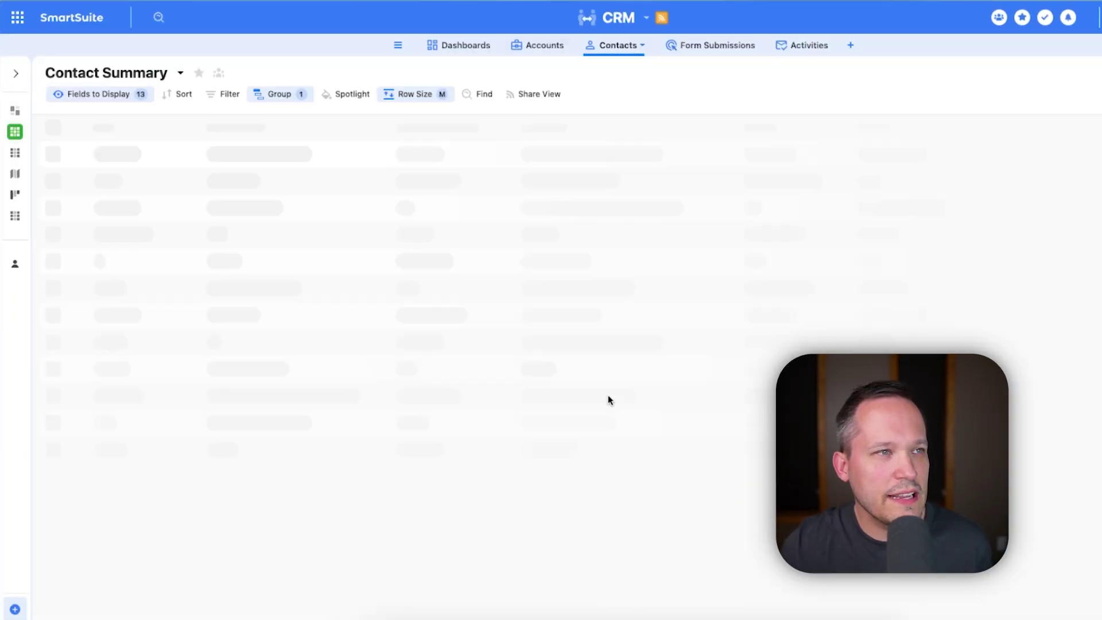
{"action": "left_click", "coordinate": [716, 47]}
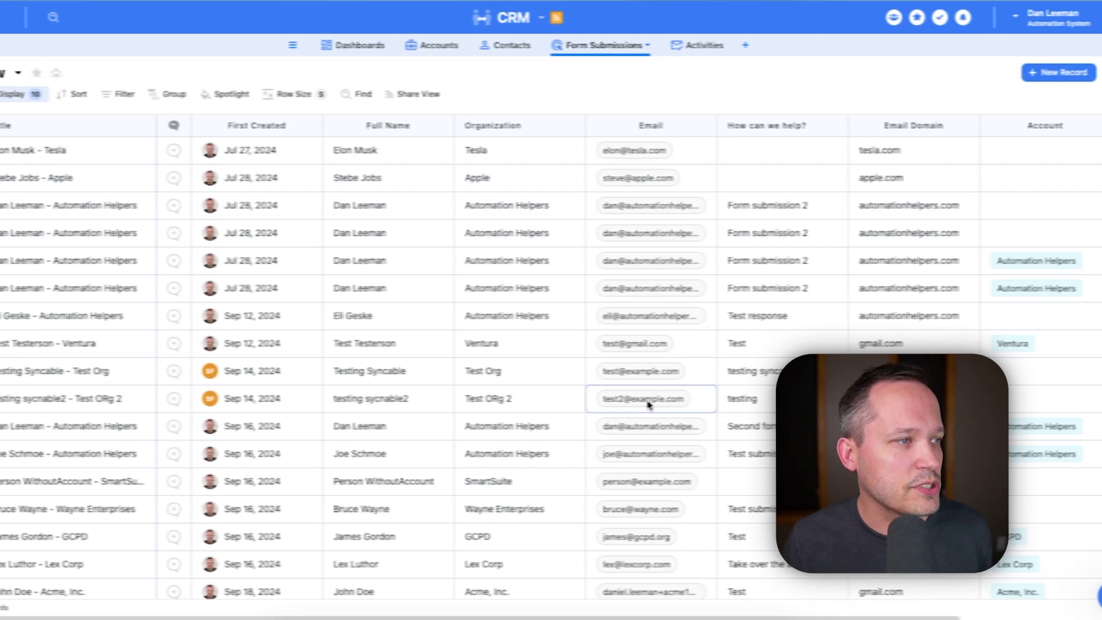
{"action": "scroll", "coordinate": [733, 451], "scroll_direction": "down", "scroll_amount": 1}
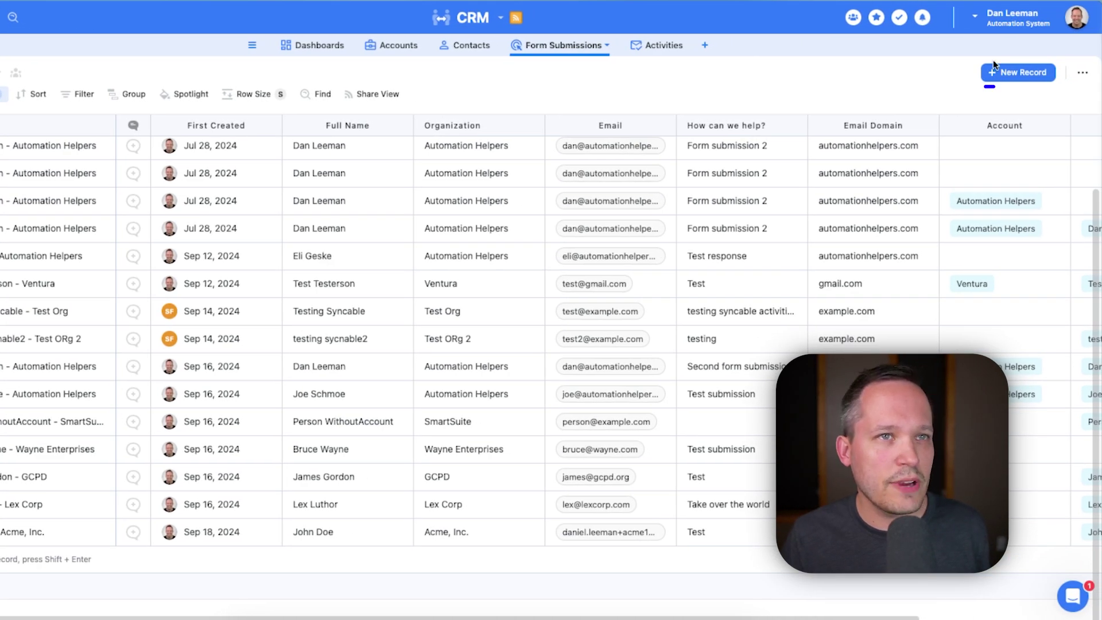
{"action": "left_click", "coordinate": [997, 71]}
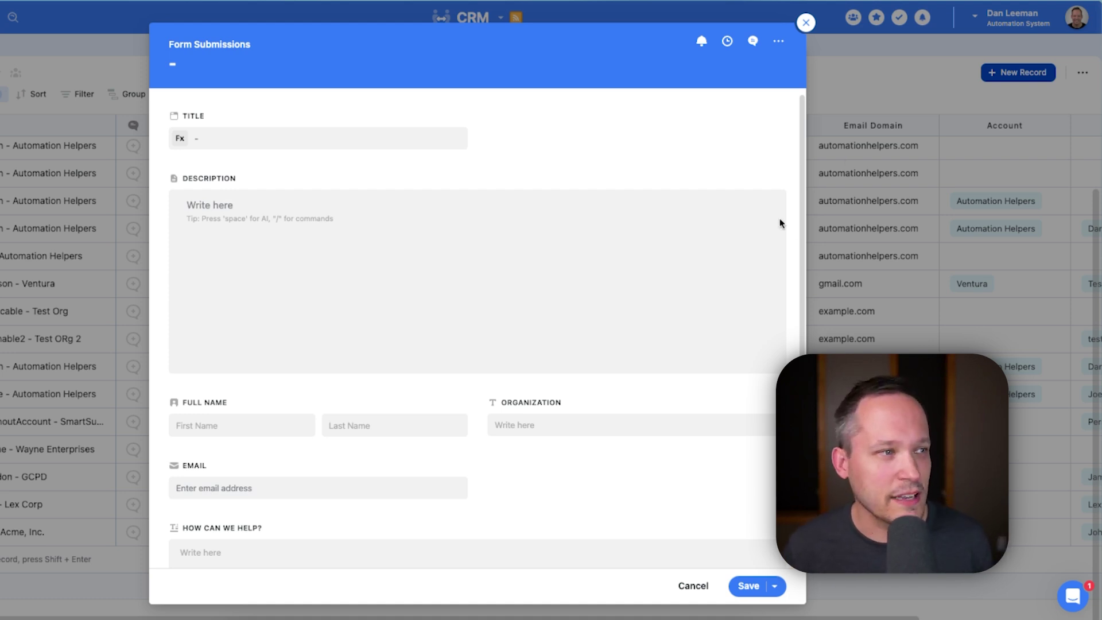
Step: Autofill the contact's name, organization and email into the form, save it, then view Accounts
{"action": "left_click", "coordinate": [231, 432]}
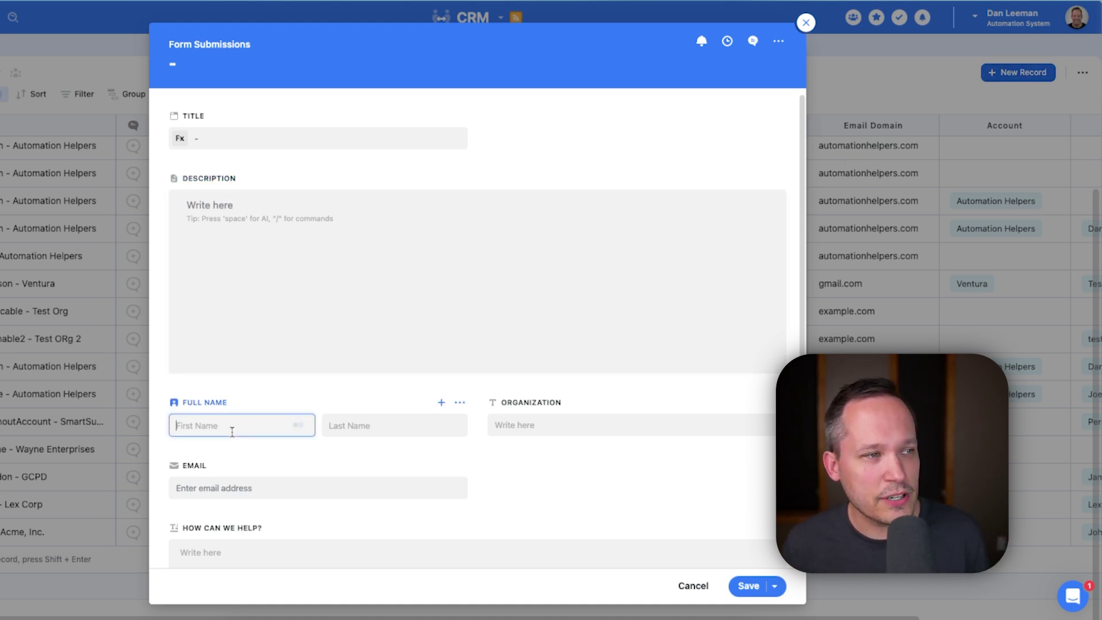
{"action": "key", "text": "Down"}
{"action": "key", "text": "Return"}
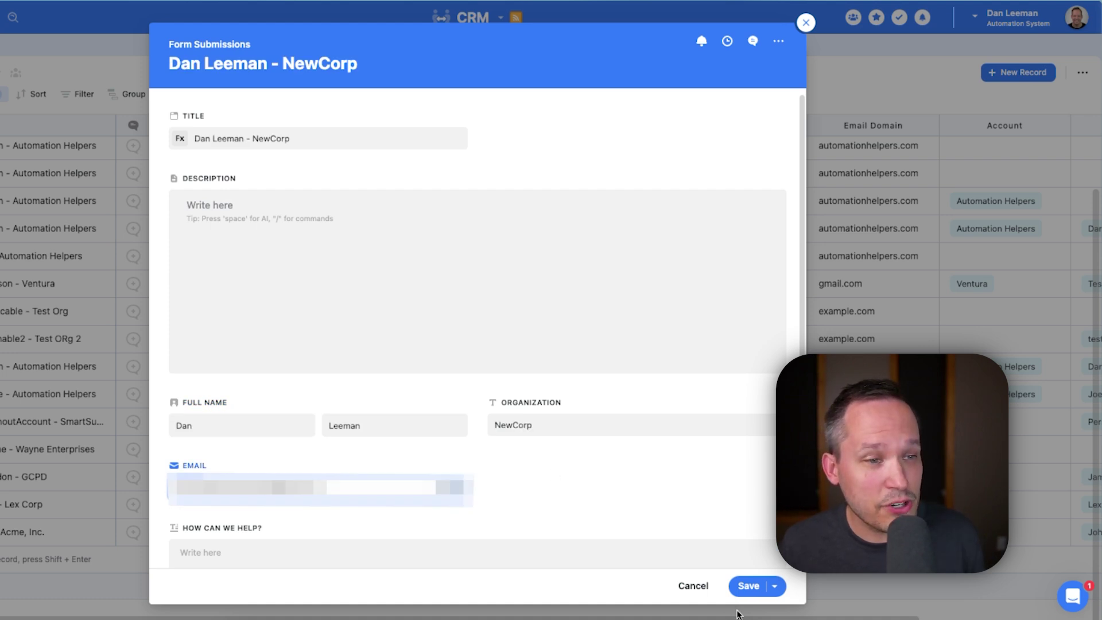
{"action": "left_click", "coordinate": [745, 586]}
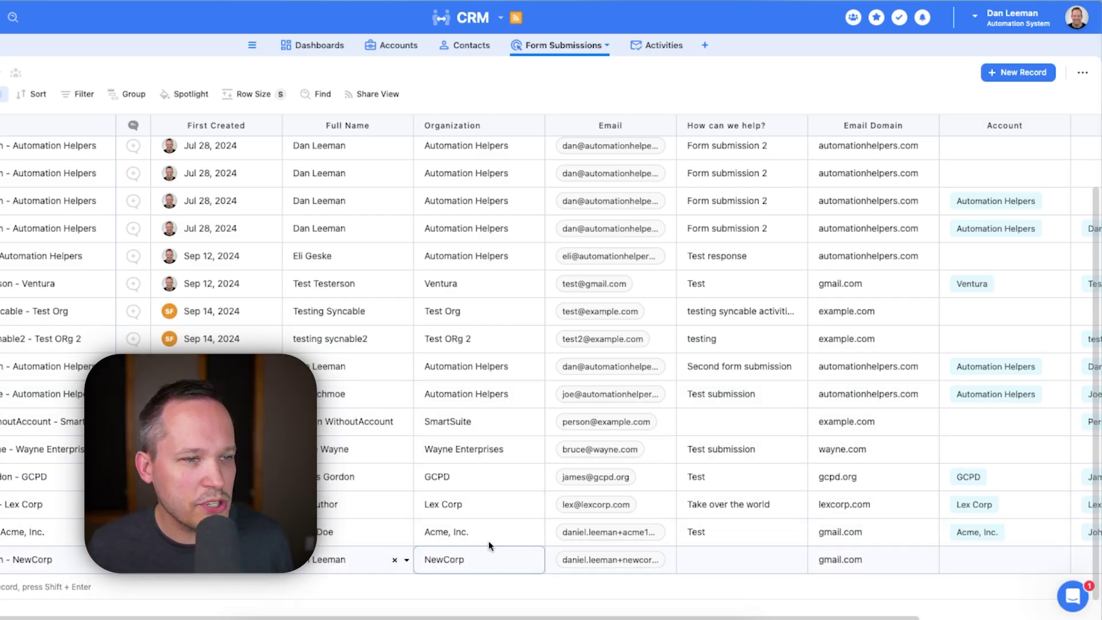
{"action": "scroll", "coordinate": [574, 516], "scroll_direction": "right", "scroll_amount": 5}
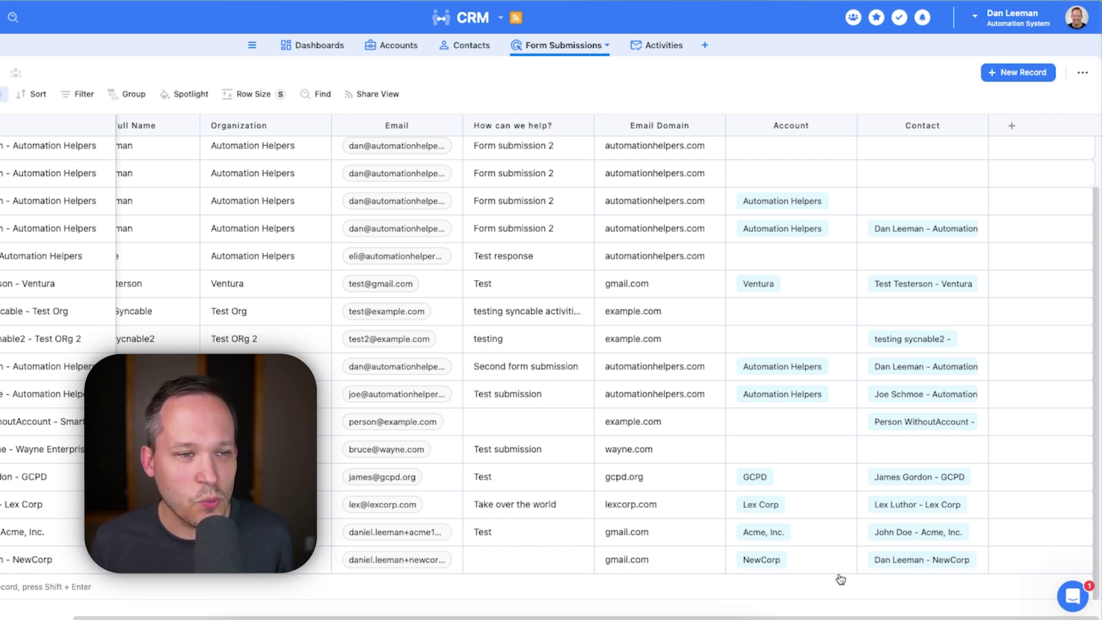
{"action": "left_click", "coordinate": [390, 45]}
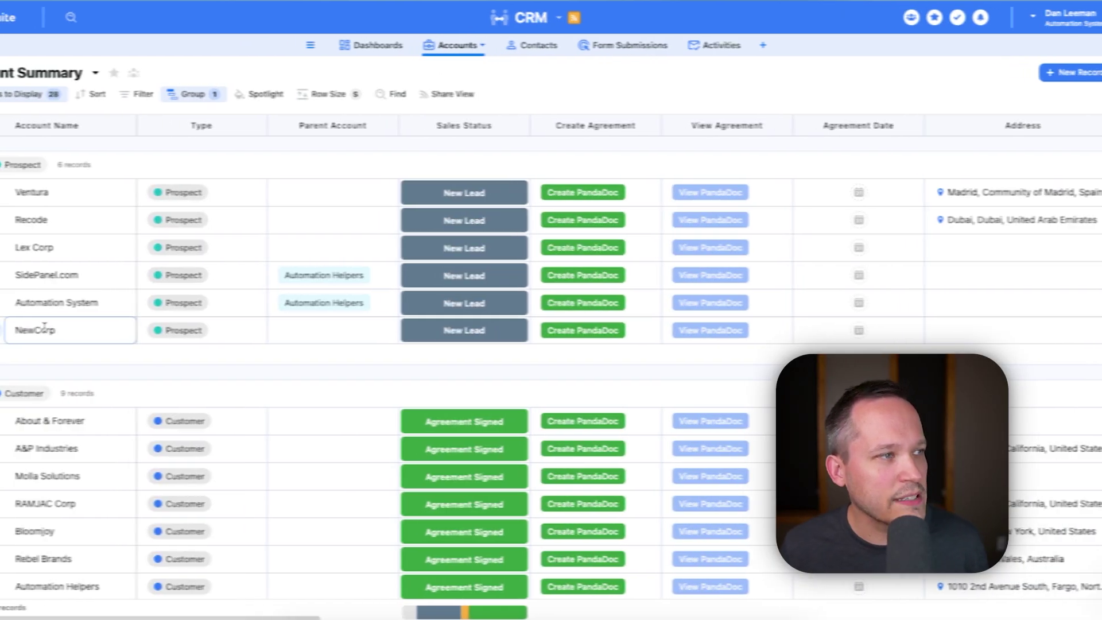
Step: Review NewCorp's Prospect type and New Lead sales status against another prospect's status
{"action": "left_click", "coordinate": [97, 335]}
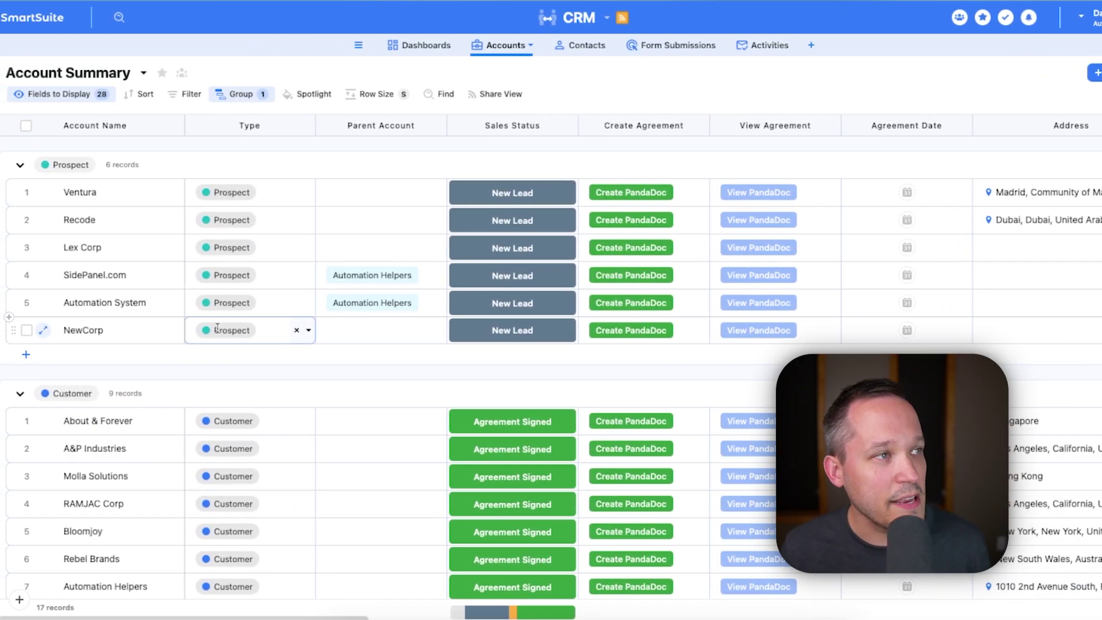
{"action": "left_click", "coordinate": [495, 320]}
{"action": "left_click", "coordinate": [474, 301]}
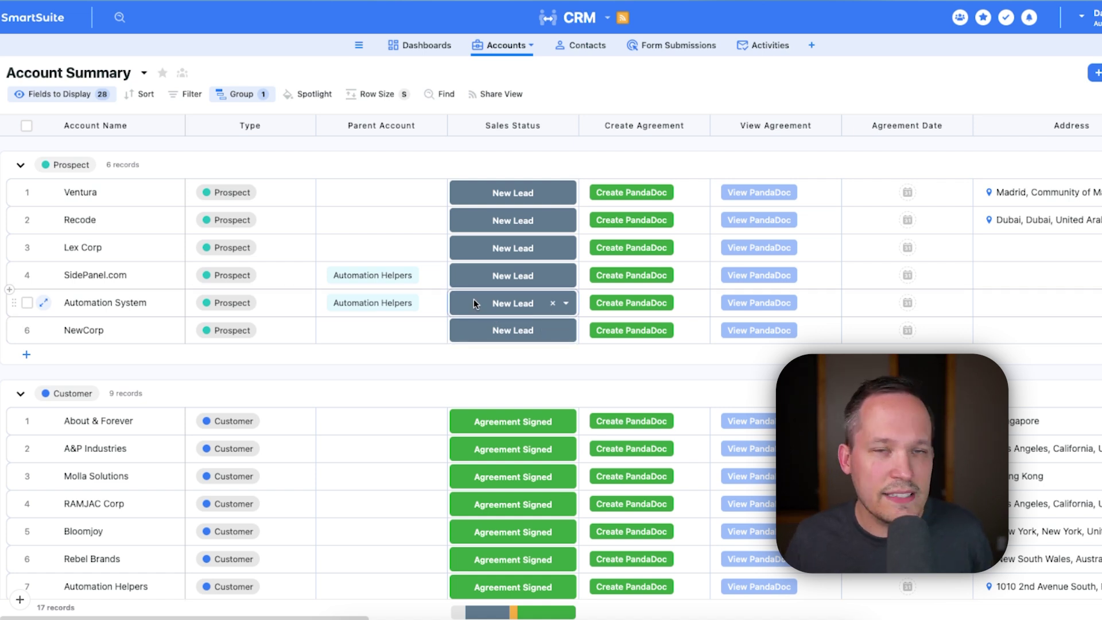
Step: Generate NewCorp's PandaDoc agreement and close the webhook Success response page
{"action": "left_click", "coordinate": [619, 330]}
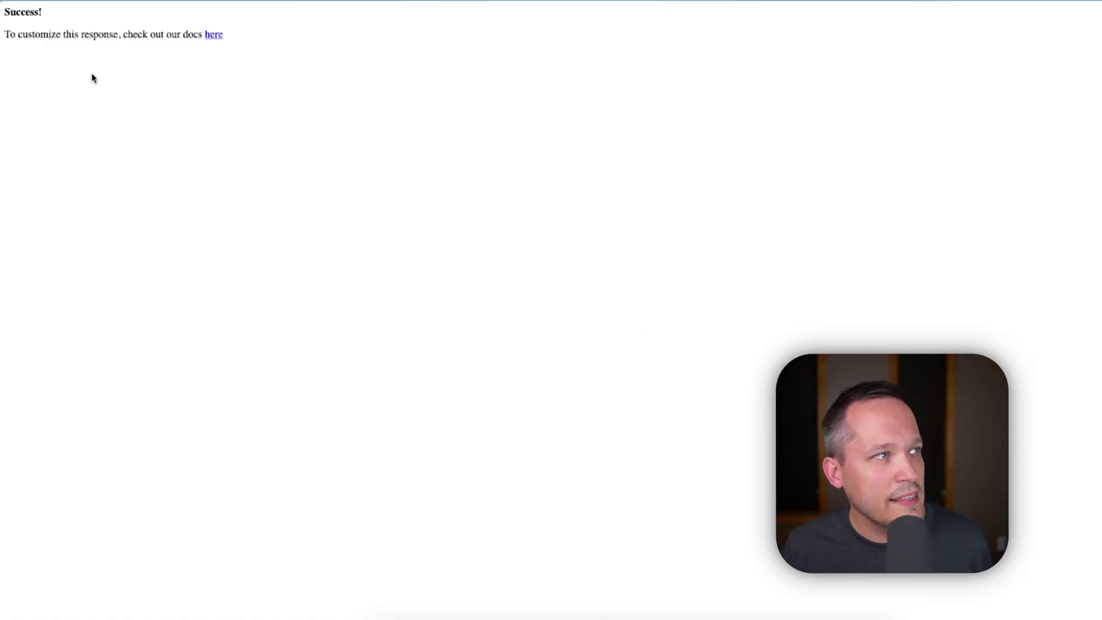
{"action": "mouse_move", "coordinate": [2, 230]}
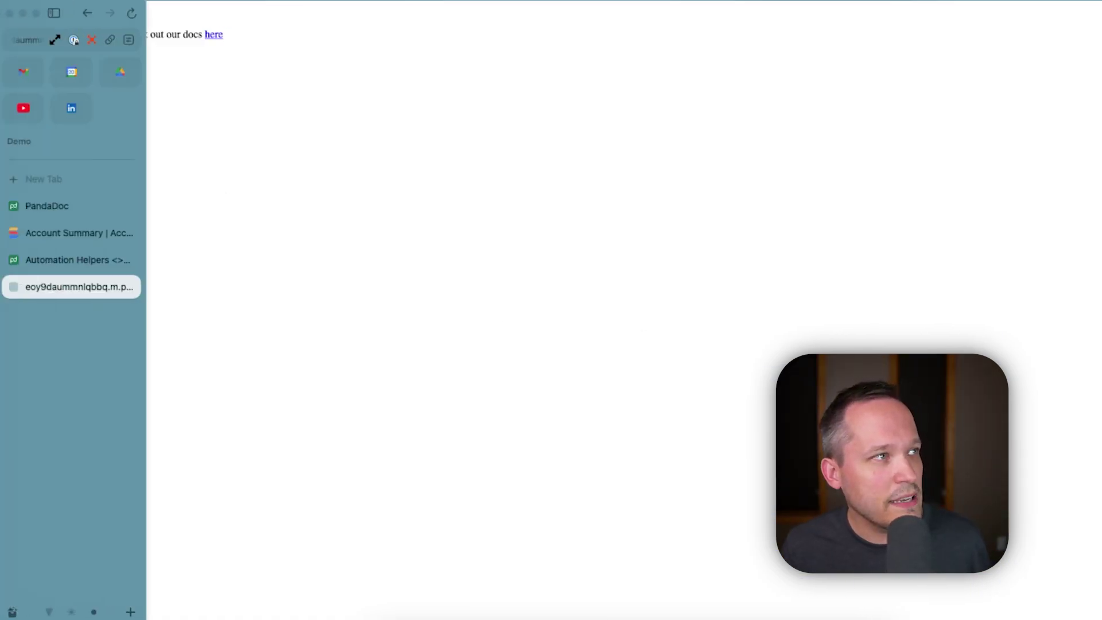
{"action": "left_click", "coordinate": [127, 286]}
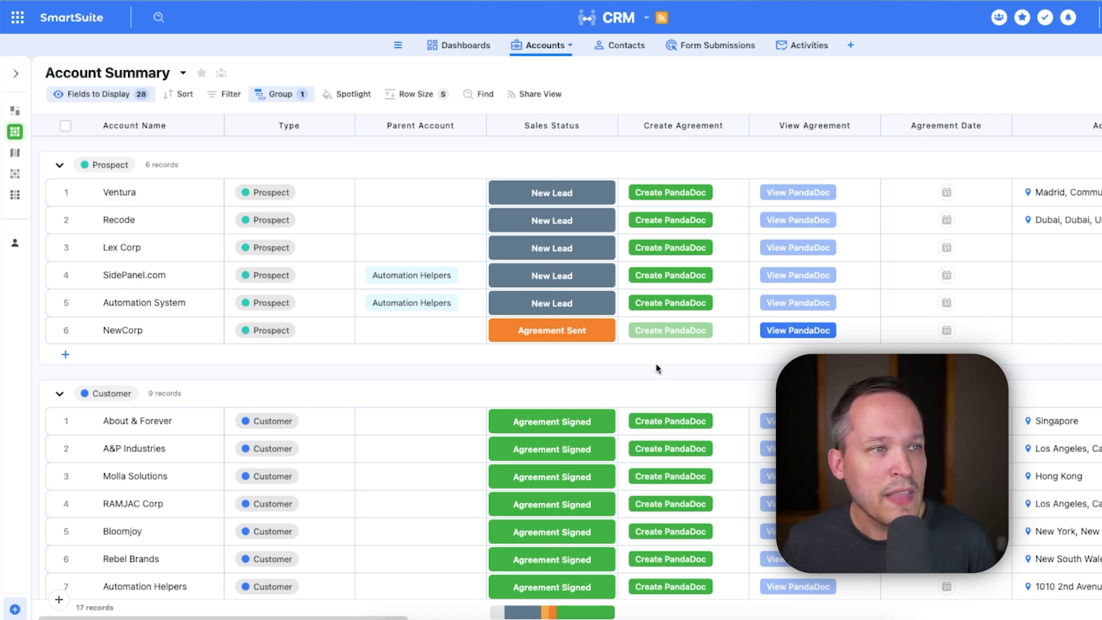
Step: Check NewCorp's Create Agreement and View Agreement cells in the Accounts table
{"action": "left_click", "coordinate": [684, 338]}
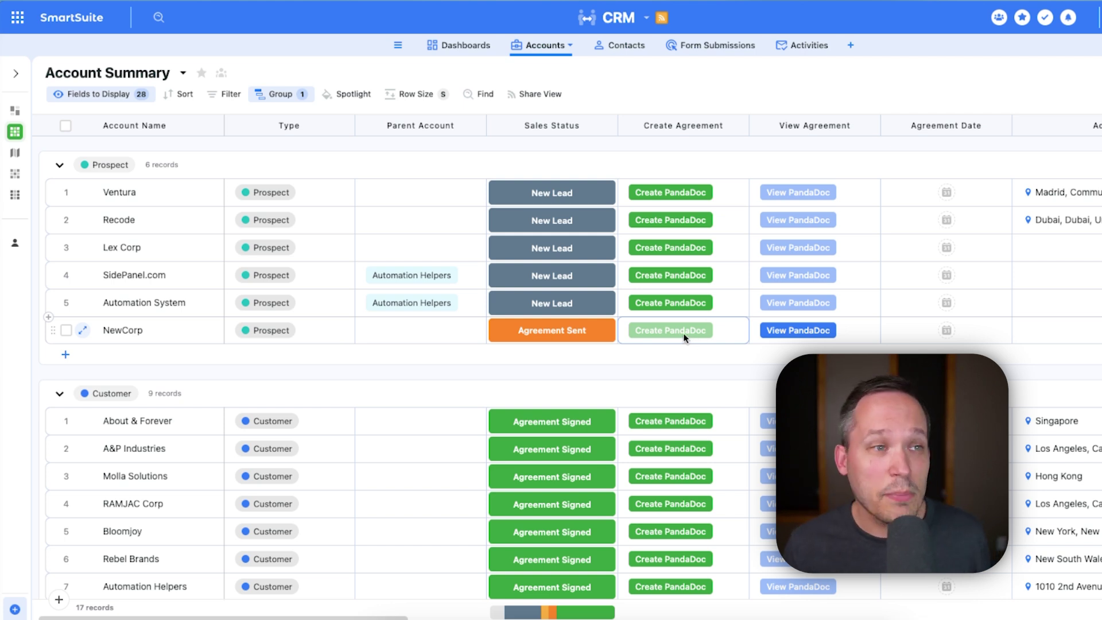
{"action": "left_click", "coordinate": [801, 330]}
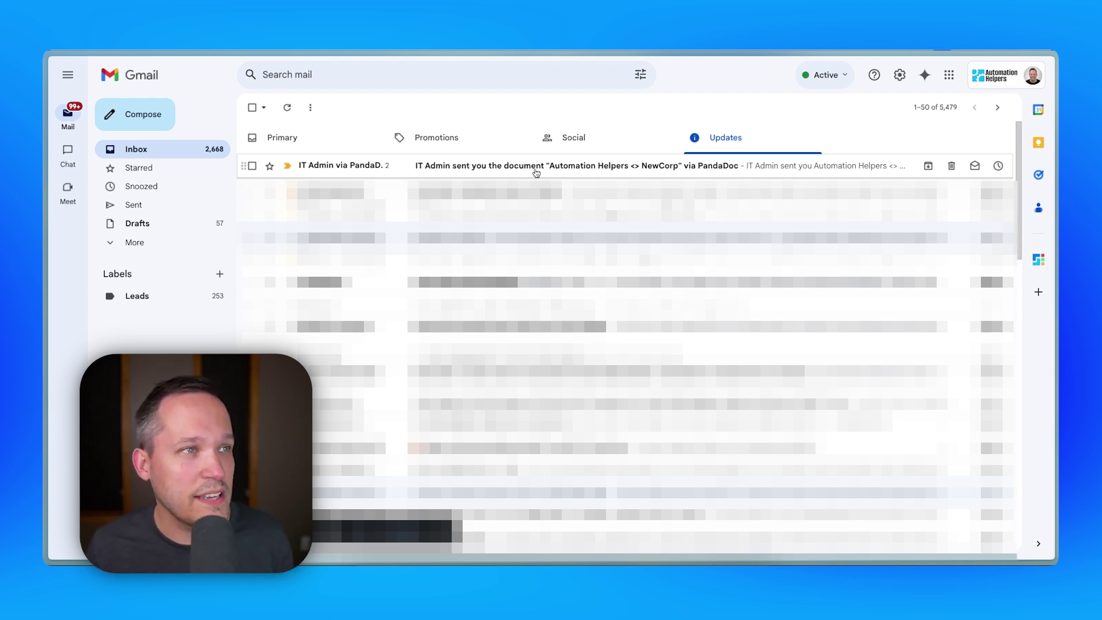
Step: Open the NewCorp agreement from the PandaDoc email, sign it as contractor, and finish
{"action": "left_click", "coordinate": [535, 166]}
{"action": "left_click", "coordinate": [286, 272]}
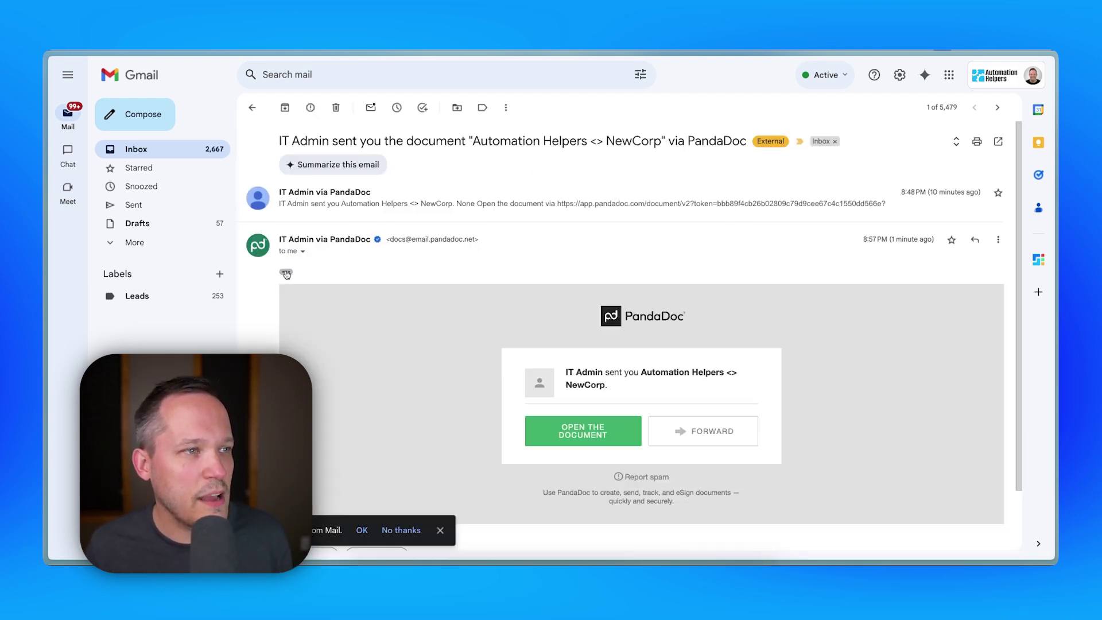
{"action": "left_click", "coordinate": [623, 432]}
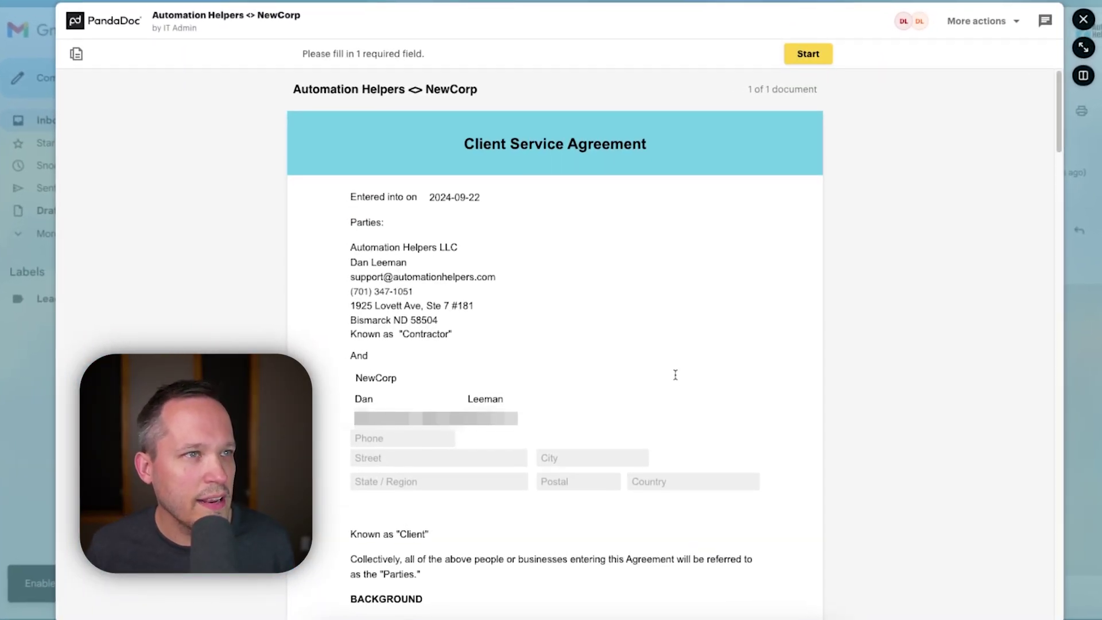
{"action": "left_click", "coordinate": [799, 57]}
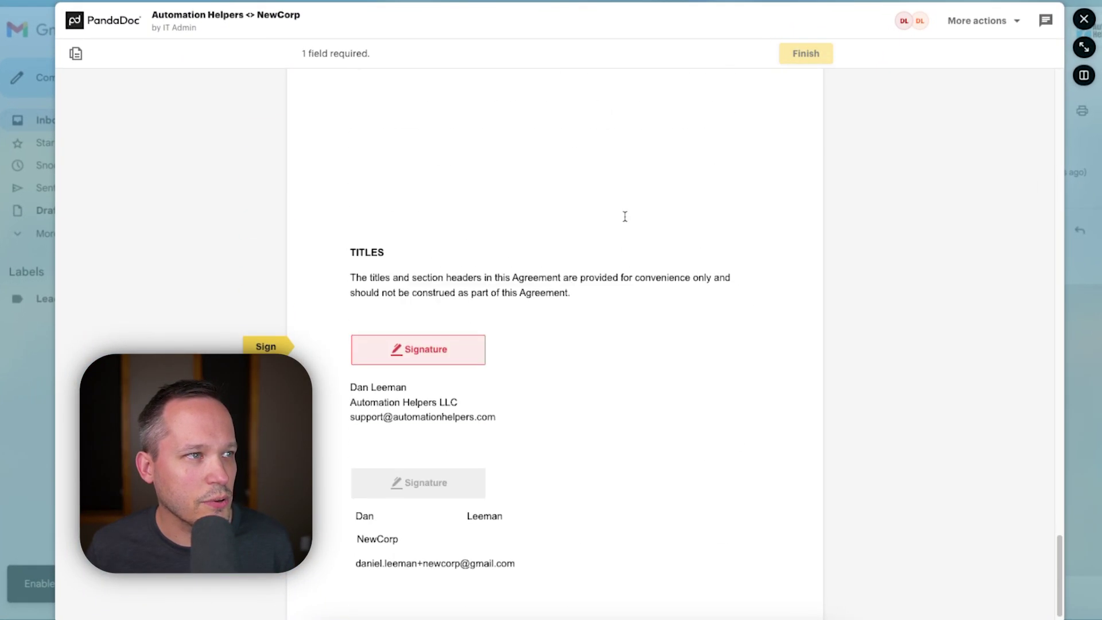
{"action": "left_click", "coordinate": [422, 355]}
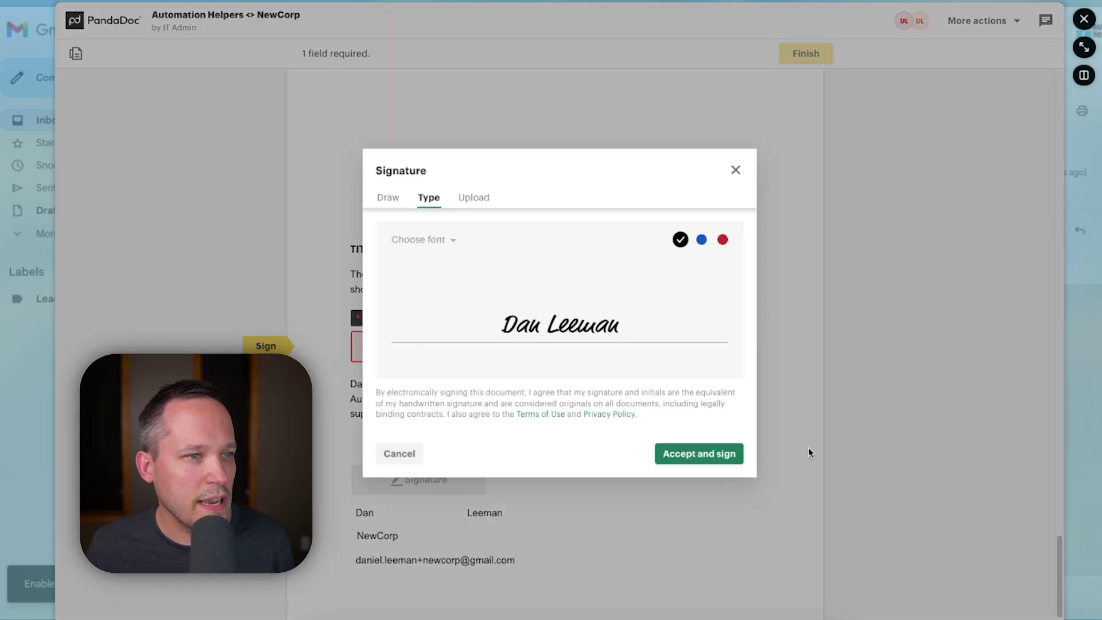
{"action": "left_click", "coordinate": [713, 459]}
{"action": "left_click", "coordinate": [814, 53]}
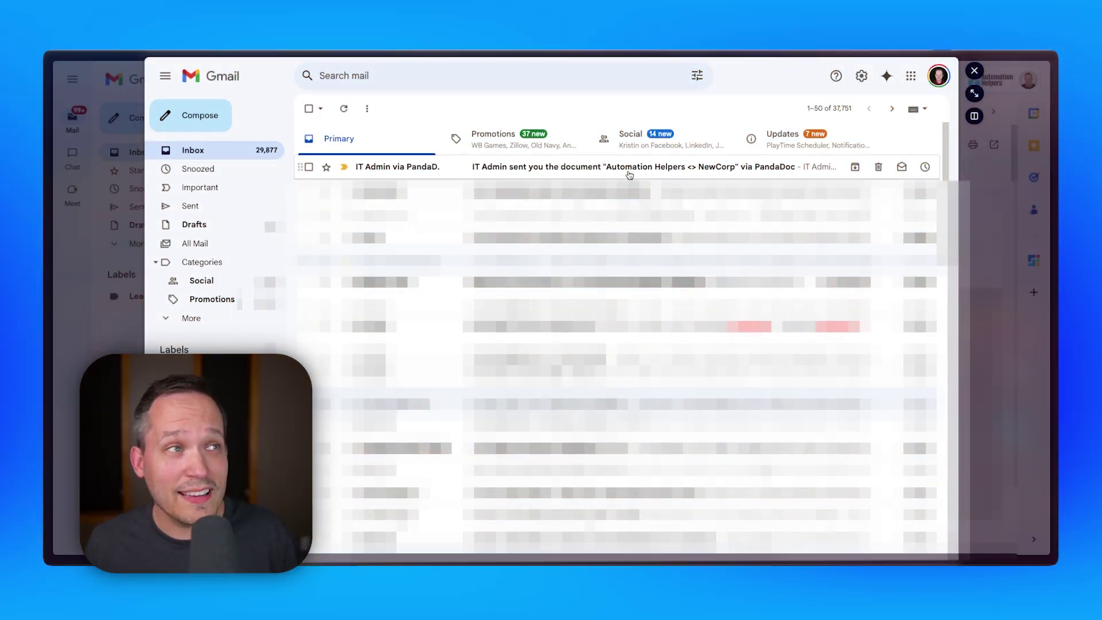
Step: From the client's inbox, open the NewCorp agreement, sign it as the client, and finish
{"action": "left_click", "coordinate": [629, 170]}
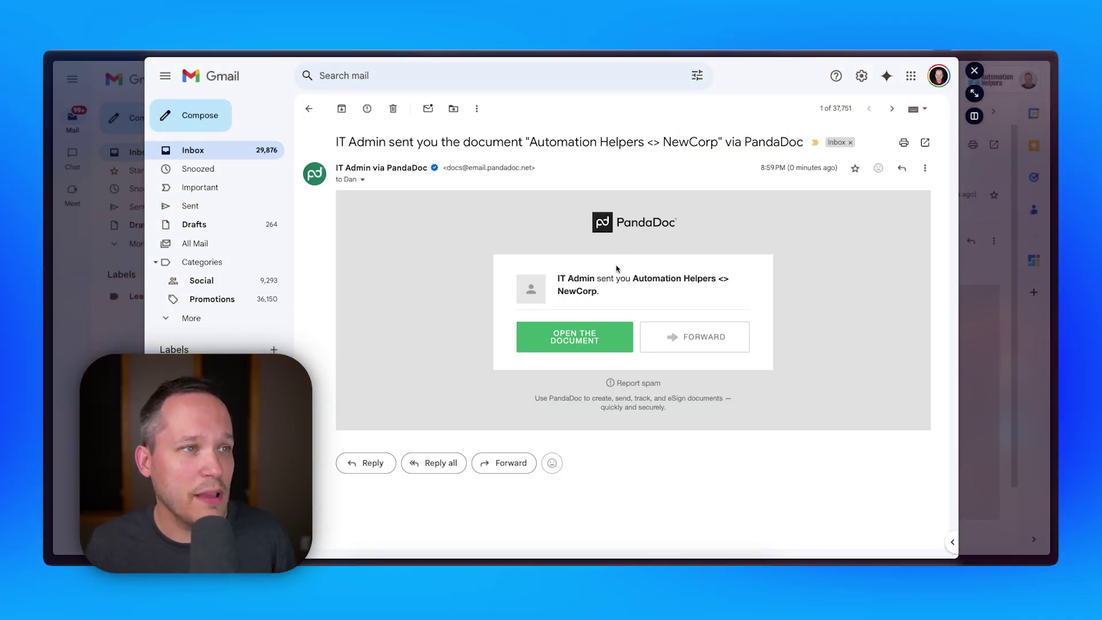
{"action": "left_click", "coordinate": [596, 335]}
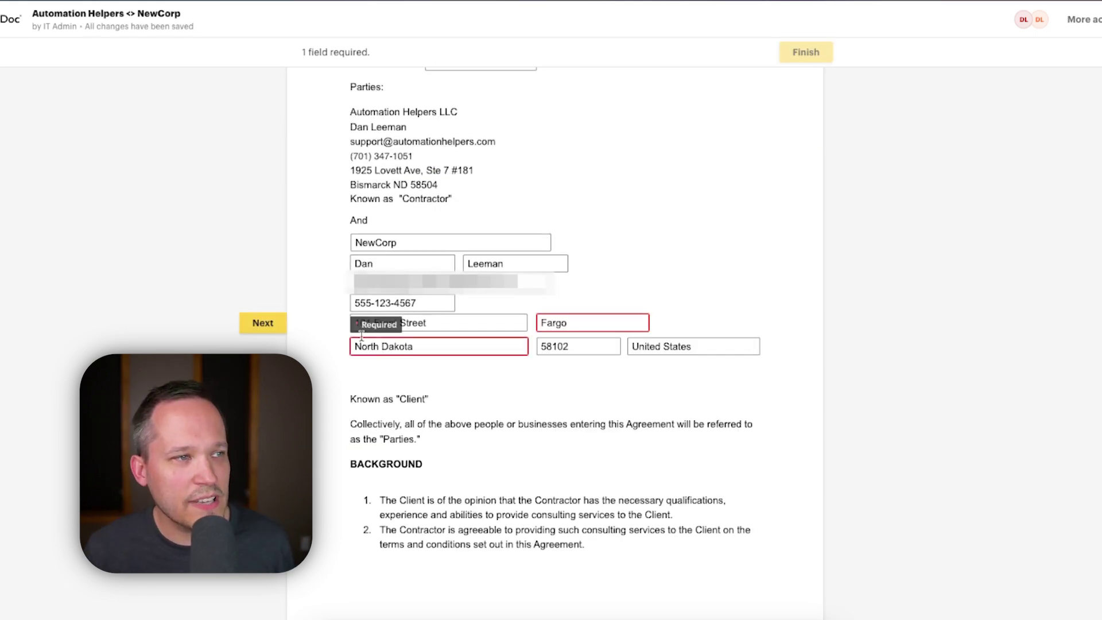
{"action": "left_click", "coordinate": [281, 331]}
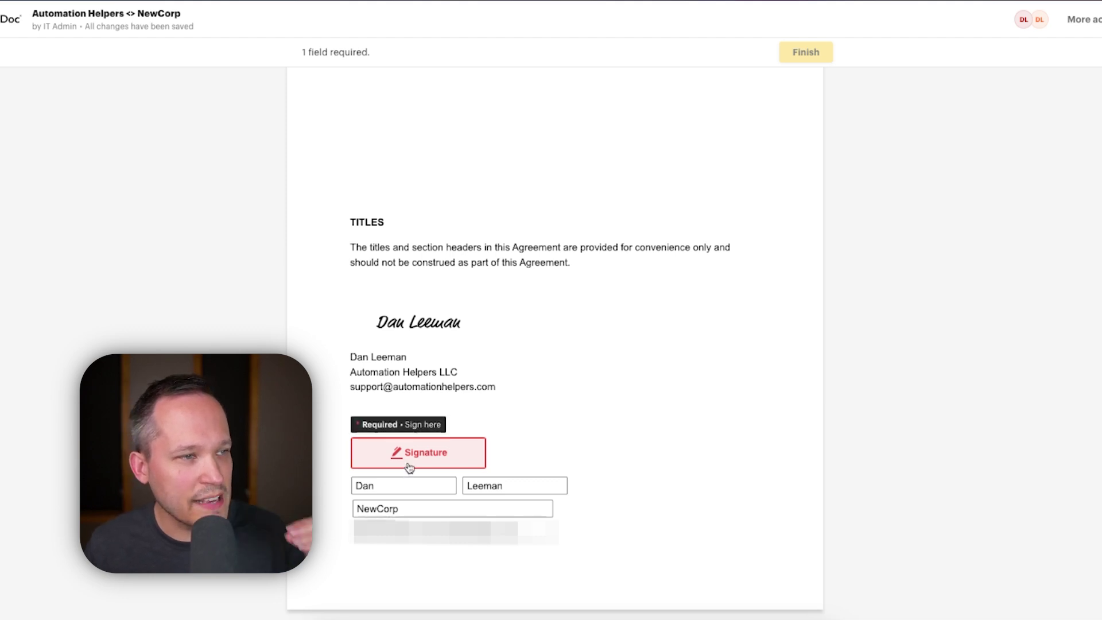
{"action": "left_click", "coordinate": [409, 466]}
{"action": "left_click", "coordinate": [701, 453]}
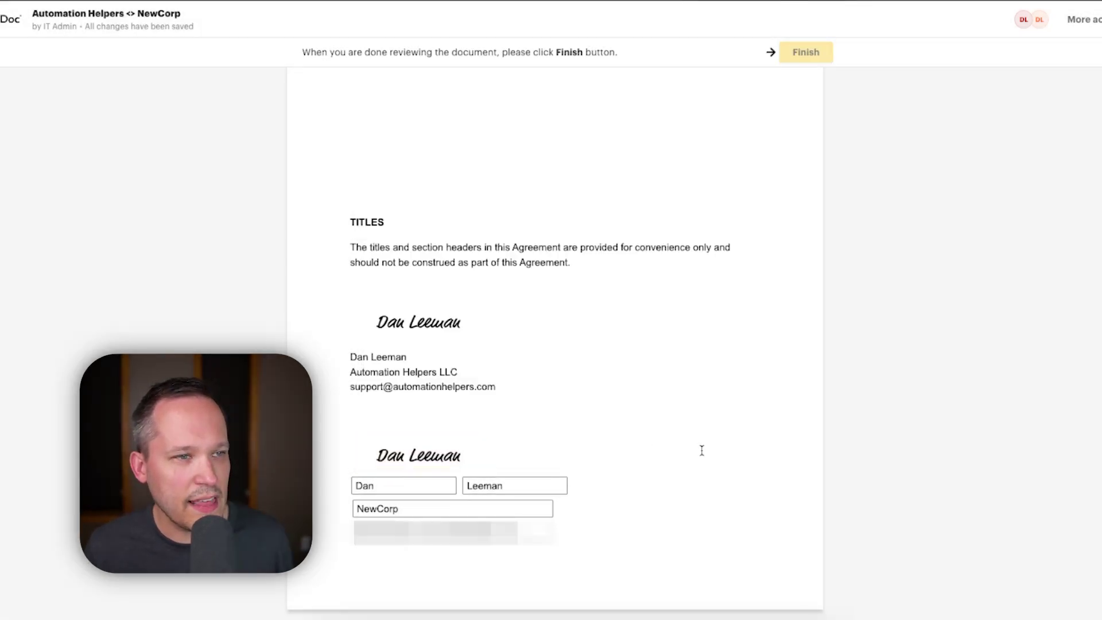
{"action": "left_click", "coordinate": [800, 52]}
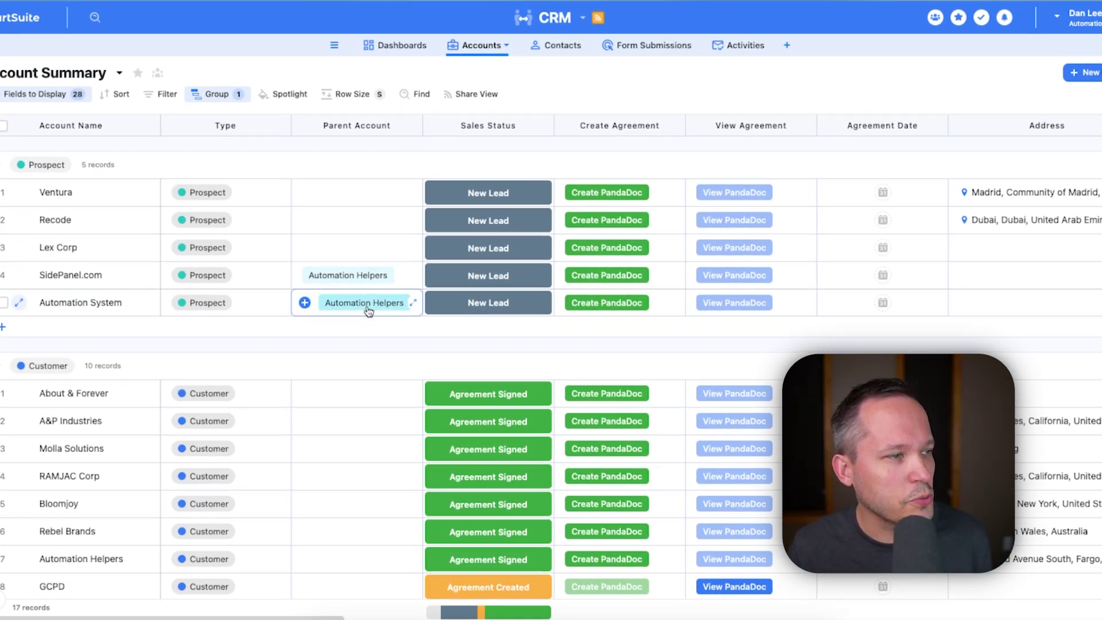
Step: Confirm NewCorp shows Agreement Signed, then bring its Billing and QBO columns into view
{"action": "scroll", "coordinate": [367, 302], "scroll_direction": "down", "scroll_amount": 1}
{"action": "scroll", "coordinate": [366, 307], "scroll_direction": "up", "scroll_amount": 1}
{"action": "scroll", "coordinate": [351, 259], "scroll_direction": "down", "scroll_amount": 2}
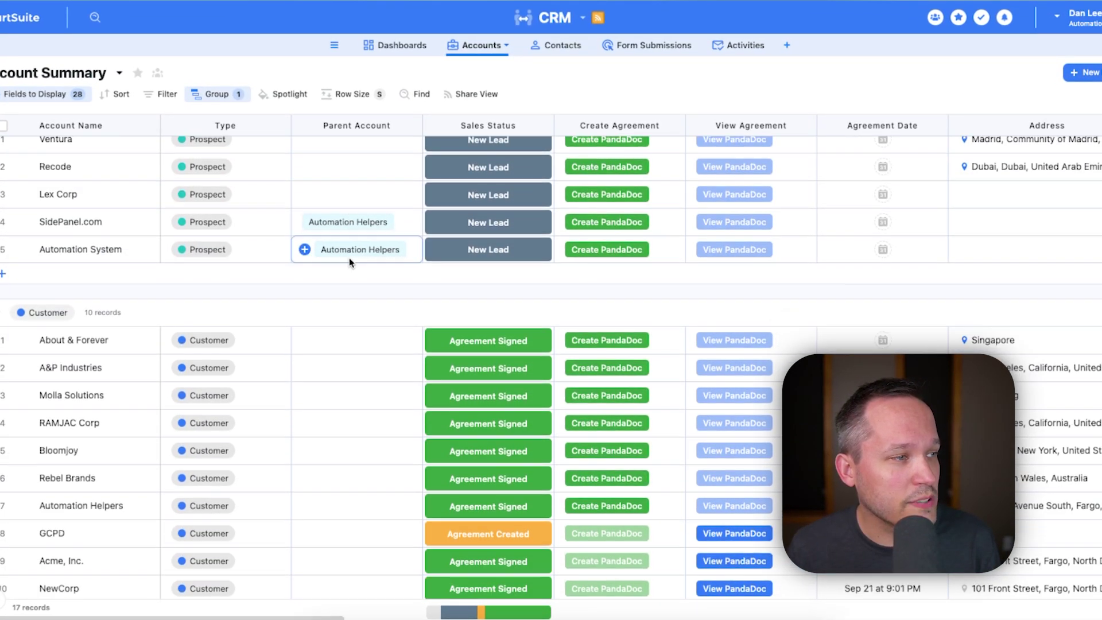
{"action": "scroll", "coordinate": [350, 261], "scroll_direction": "down", "scroll_amount": 1}
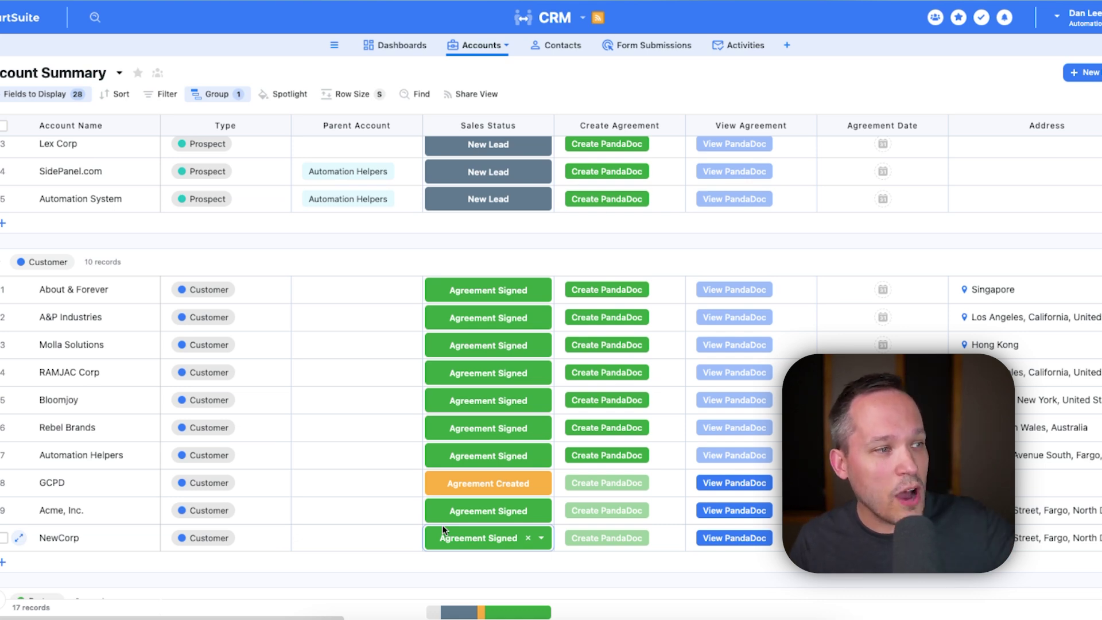
{"action": "key", "text": "Escape"}
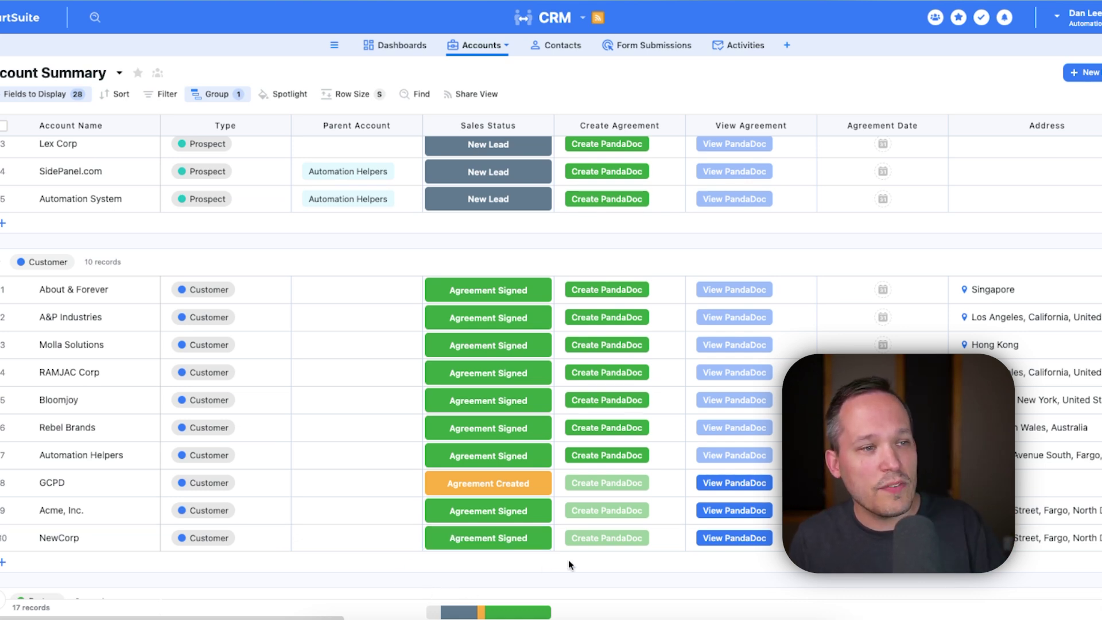
{"action": "left_click", "coordinate": [562, 529]}
{"action": "scroll", "coordinate": [417, 542], "scroll_direction": "right", "scroll_amount": 10}
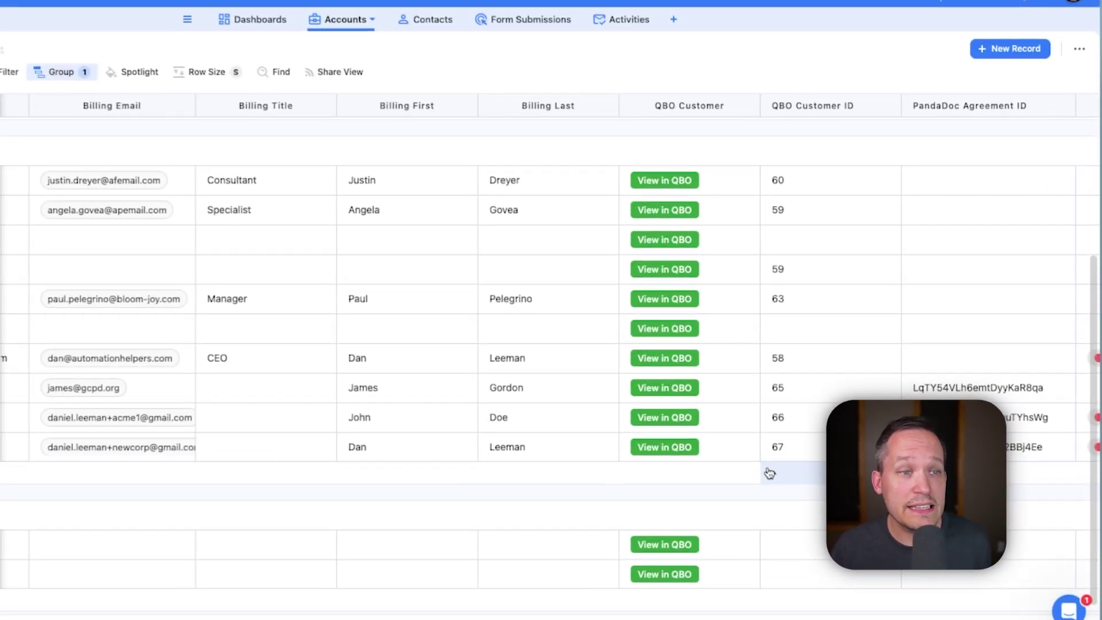
Step: Check NewCorp's QBO Customer ID 67 and its View in QBO link
{"action": "left_click", "coordinate": [849, 419]}
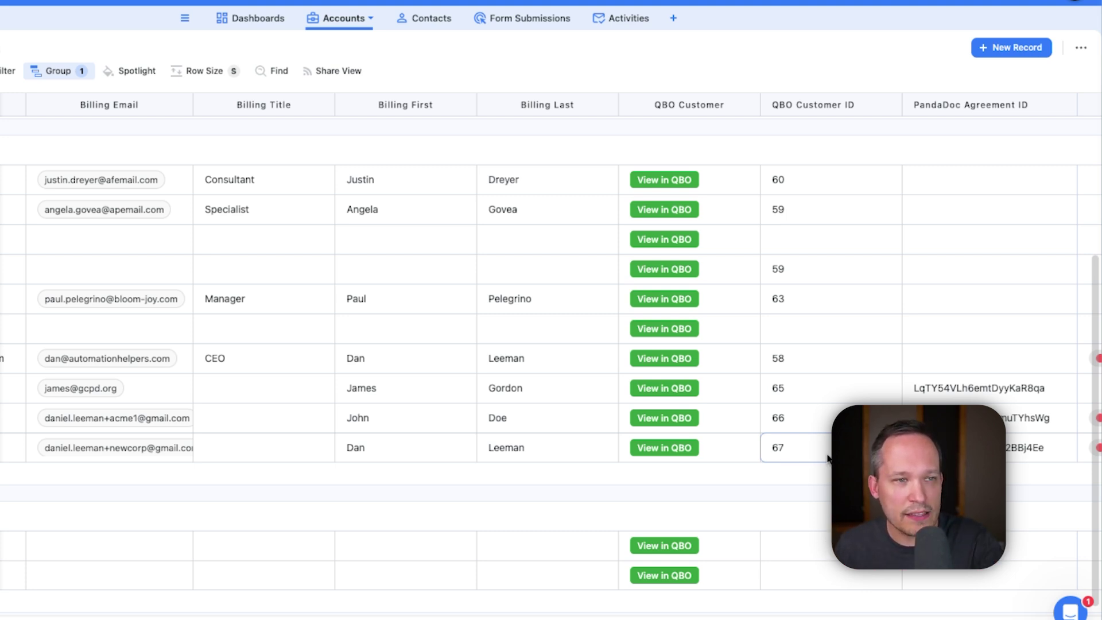
{"action": "left_click", "coordinate": [697, 456]}
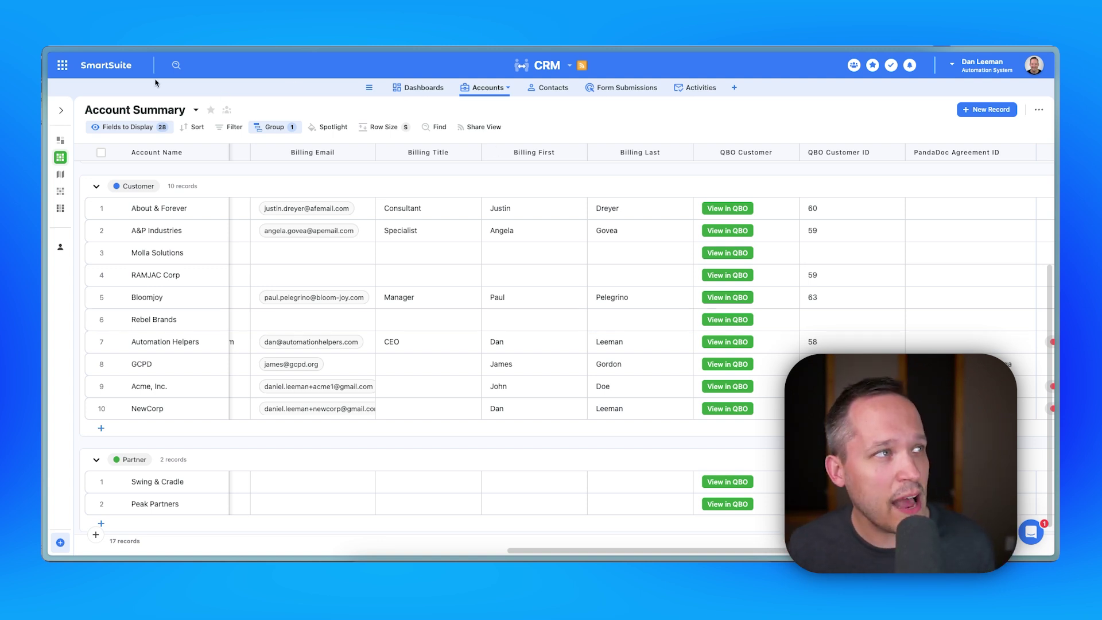
Step: Go home and open the Project Management solution's Projects table
{"action": "left_click", "coordinate": [101, 64]}
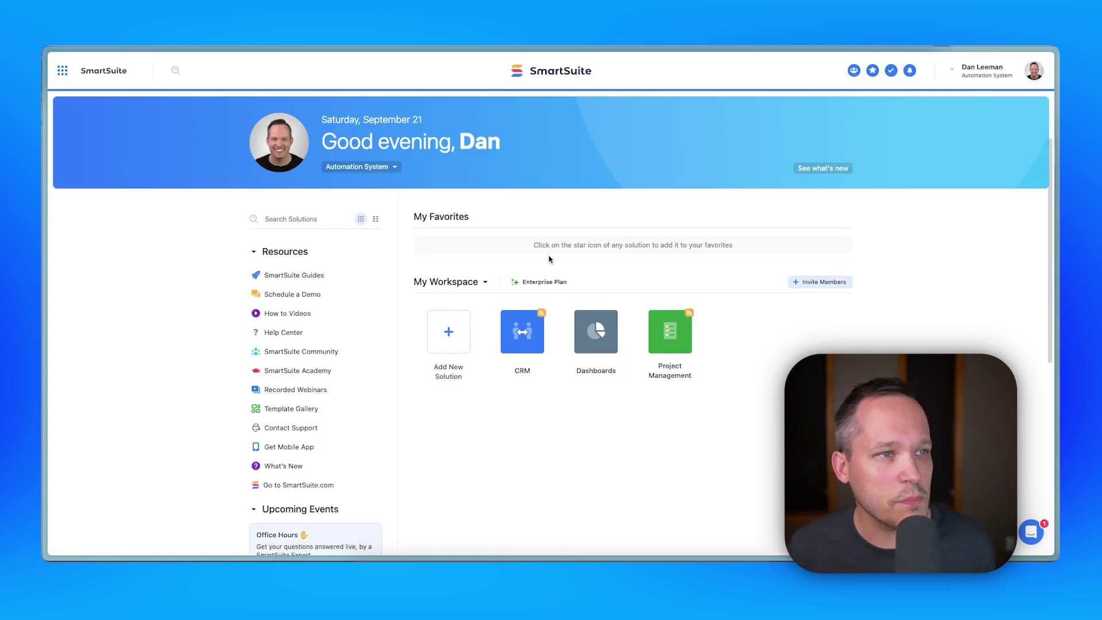
{"action": "left_click", "coordinate": [654, 335]}
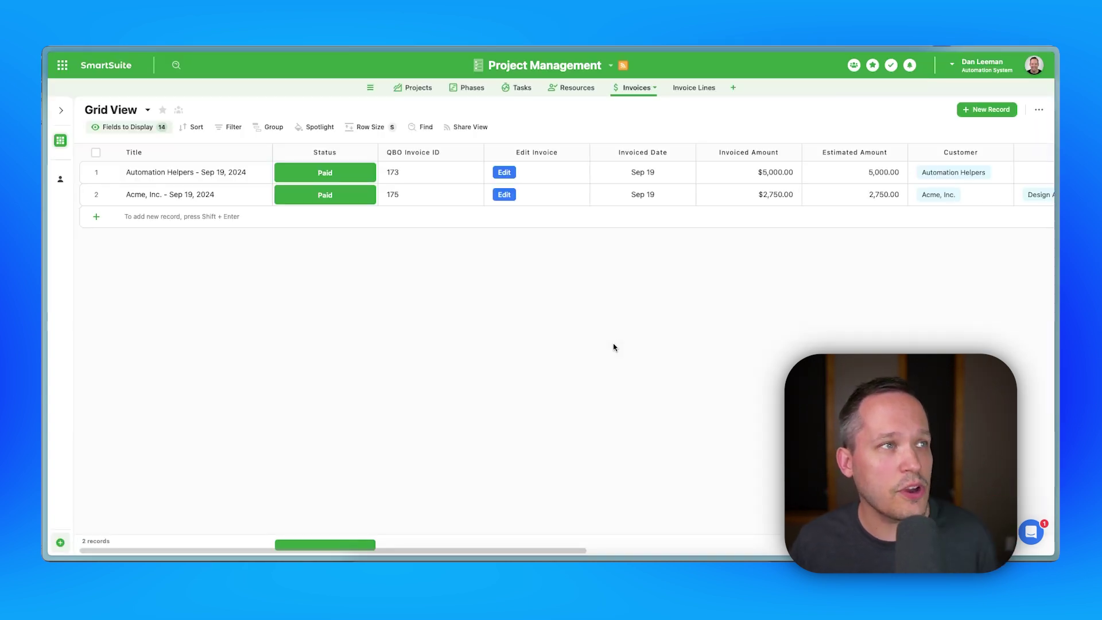
{"action": "left_click", "coordinate": [413, 87]}
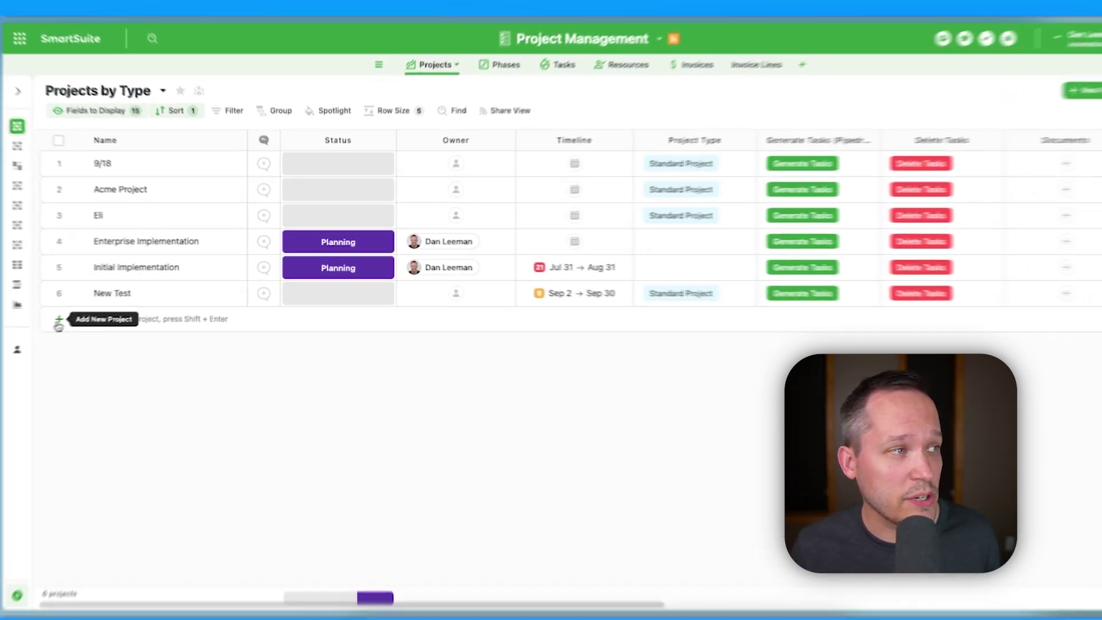
Step: Add 'NewCorp Project' with Standard Project type and generate its templated tasks
{"action": "left_click", "coordinate": [97, 307]}
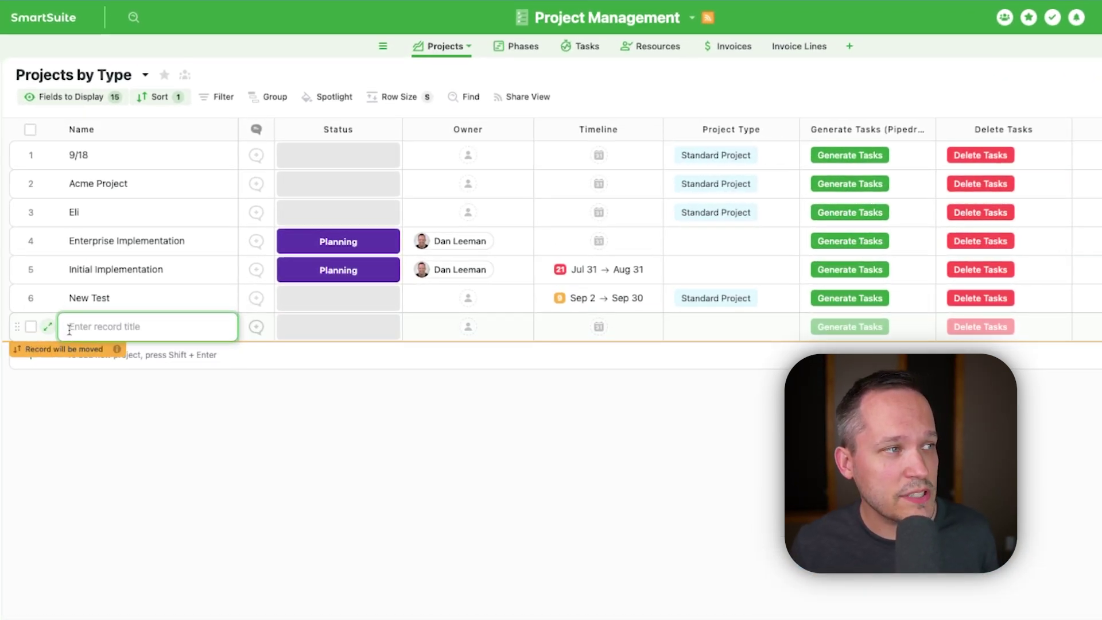
{"action": "type", "text": "NewCorp Project"}
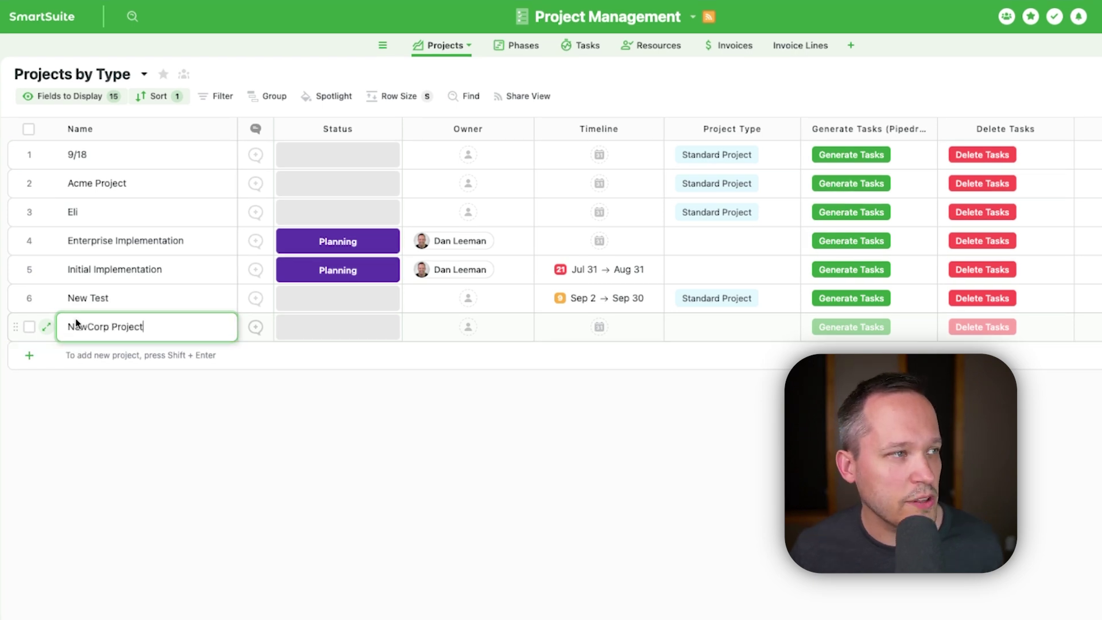
{"action": "key", "text": "Return"}
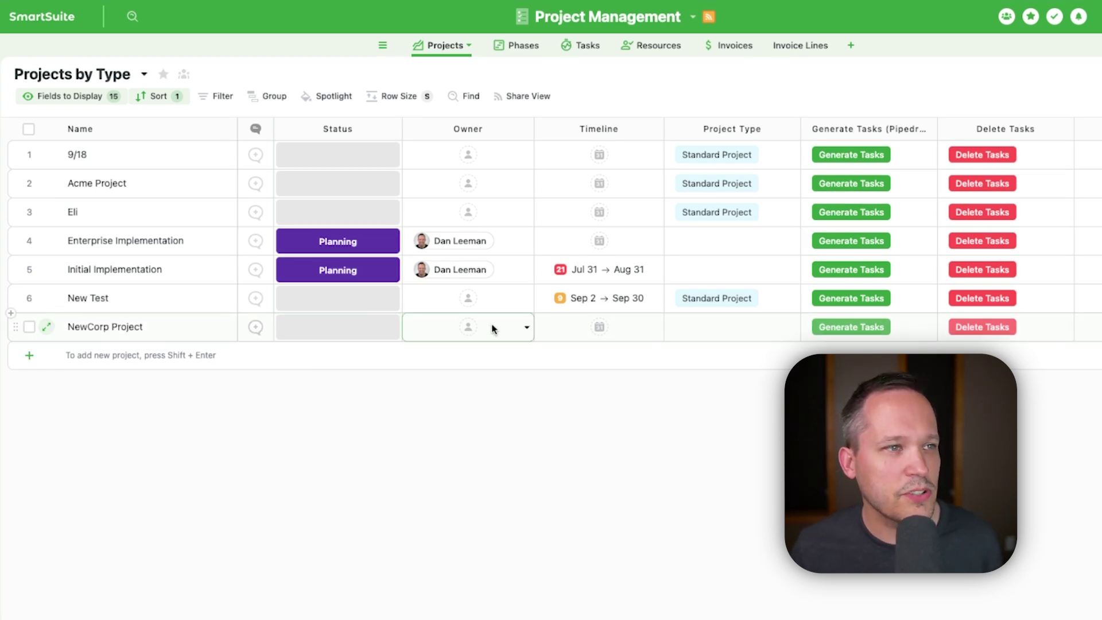
{"action": "left_click", "coordinate": [677, 327]}
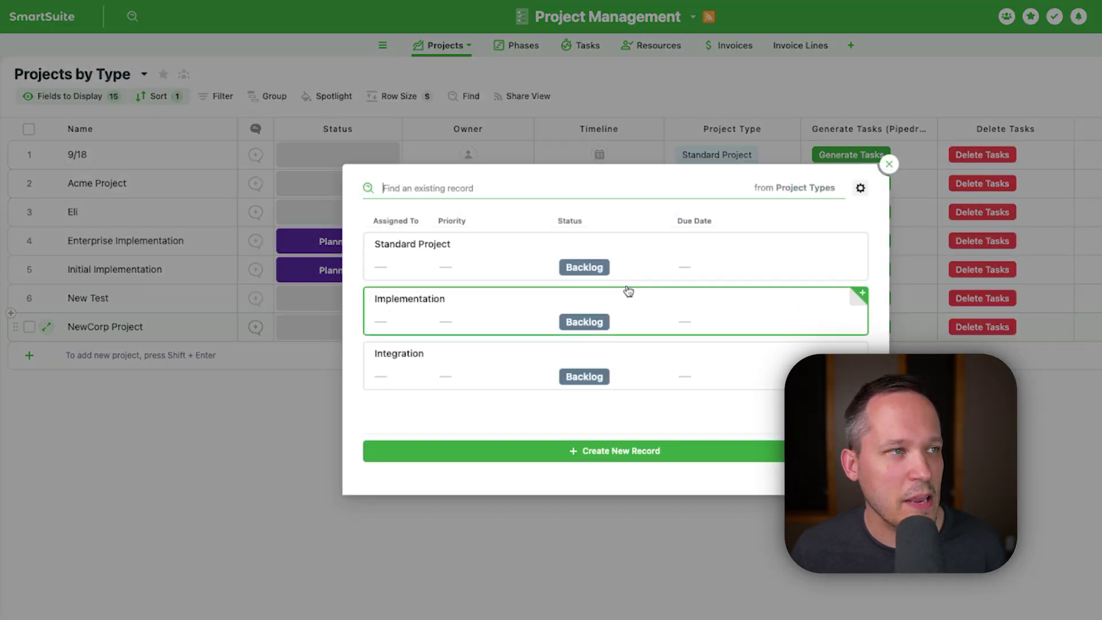
{"action": "left_click", "coordinate": [585, 253]}
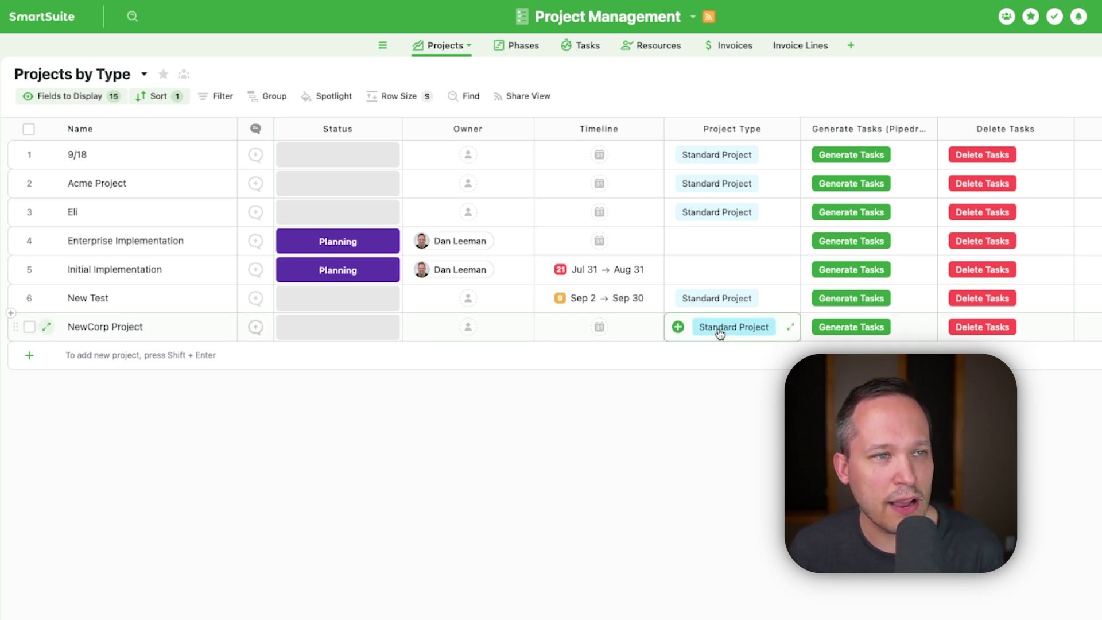
{"action": "left_click", "coordinate": [839, 328]}
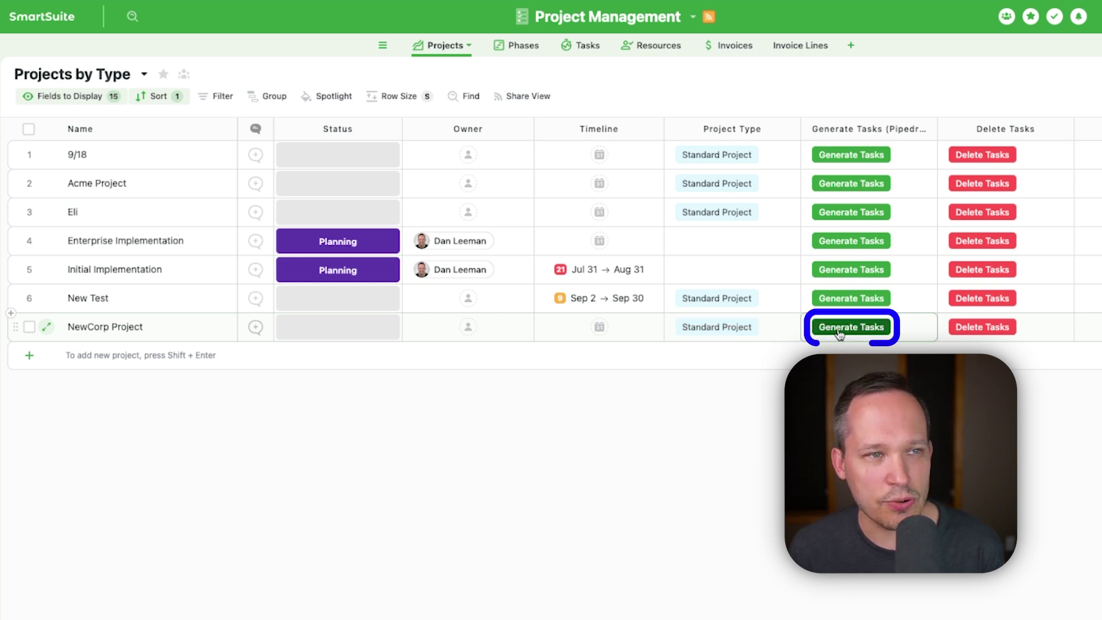
Step: Check NewCorp Project's Kickoff, Initial Build and Custom Work phases, then list its Planned tasks by project
{"action": "left_click", "coordinate": [494, 42]}
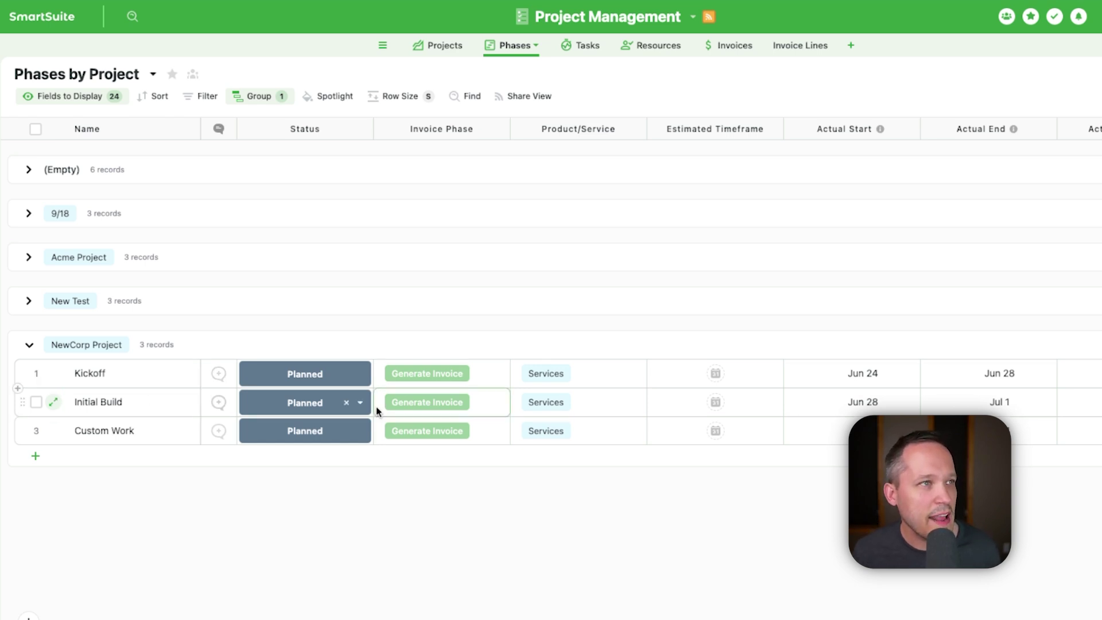
{"action": "left_click", "coordinate": [585, 51]}
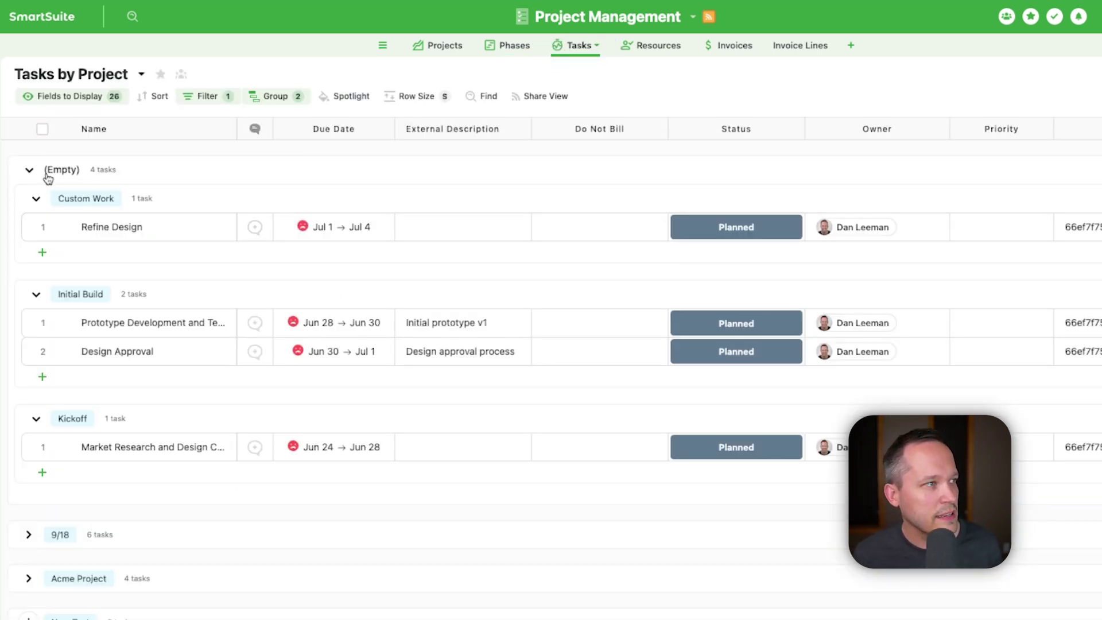
{"action": "left_click", "coordinate": [29, 169]}
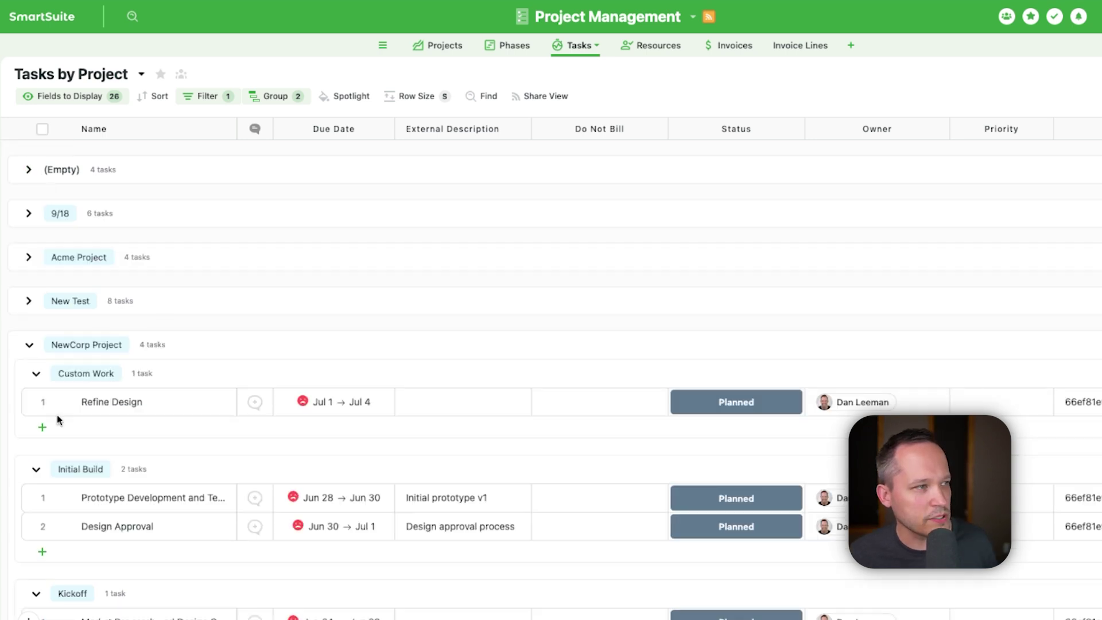
{"action": "scroll", "coordinate": [86, 456], "scroll_direction": "down", "scroll_amount": 2}
{"action": "scroll", "coordinate": [89, 453], "scroll_direction": "down", "scroll_amount": 1}
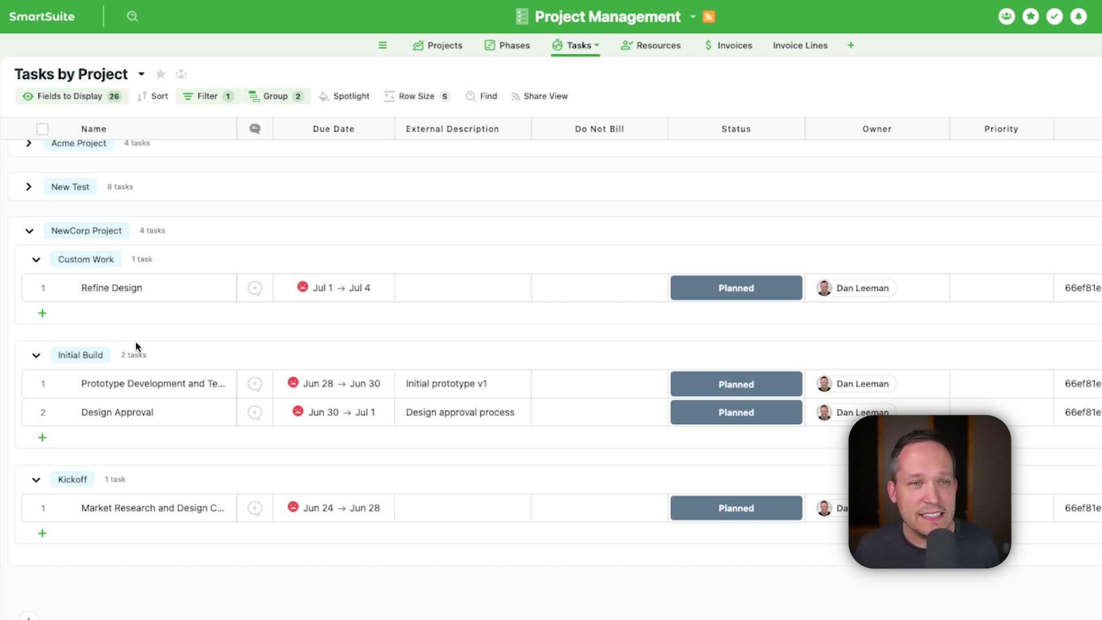
{"action": "left_click", "coordinate": [453, 424]}
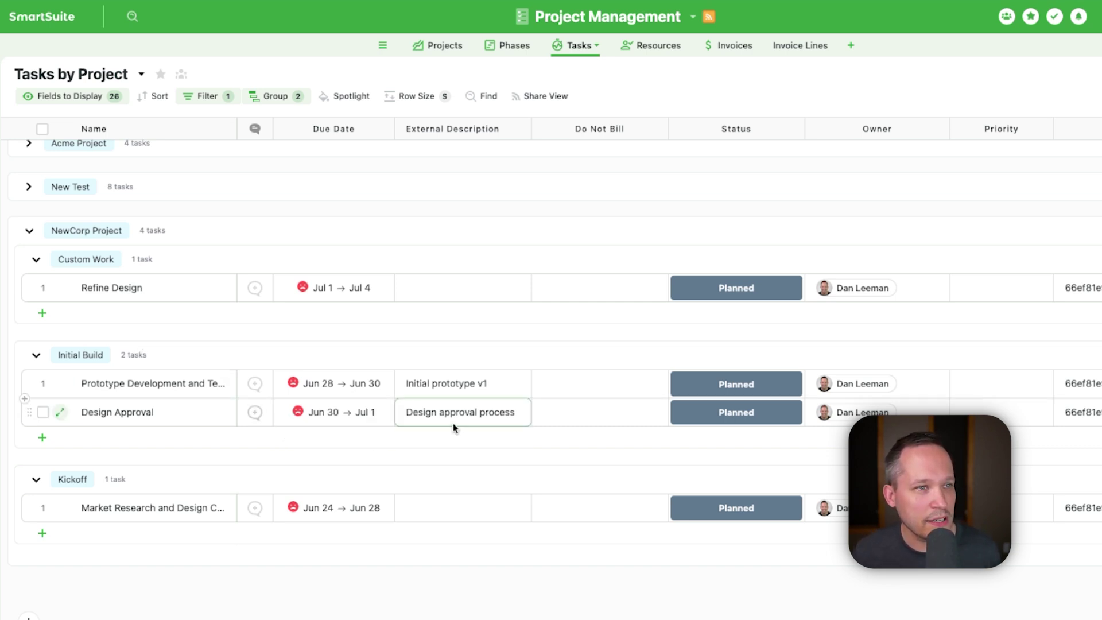
{"action": "scroll", "coordinate": [453, 426], "scroll_direction": "right", "scroll_amount": 8}
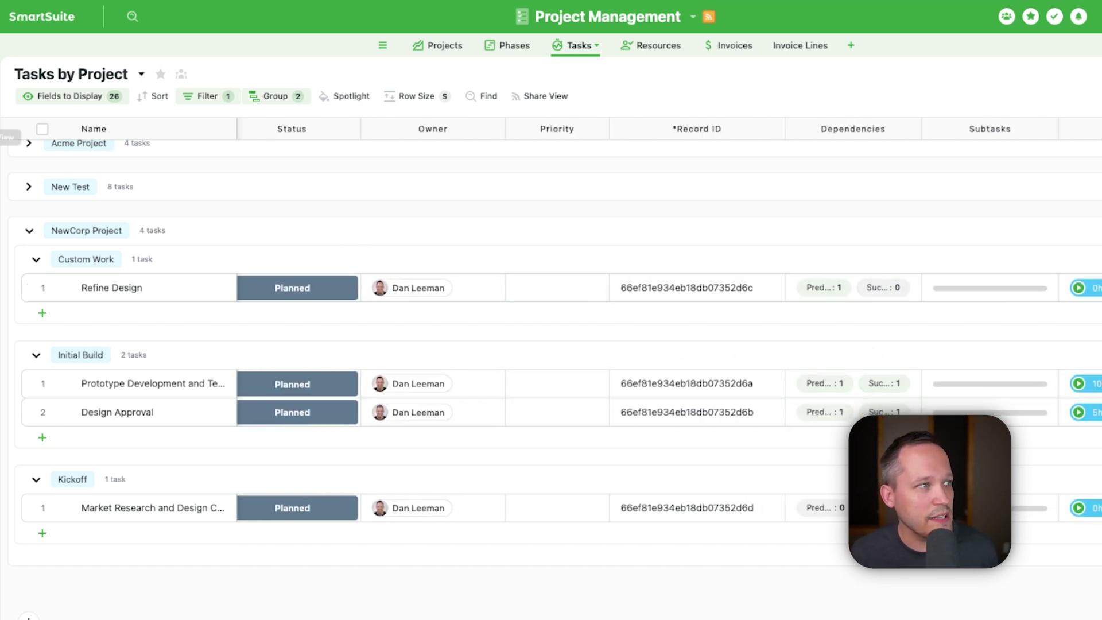
{"action": "left_click", "coordinate": [69, 135]}
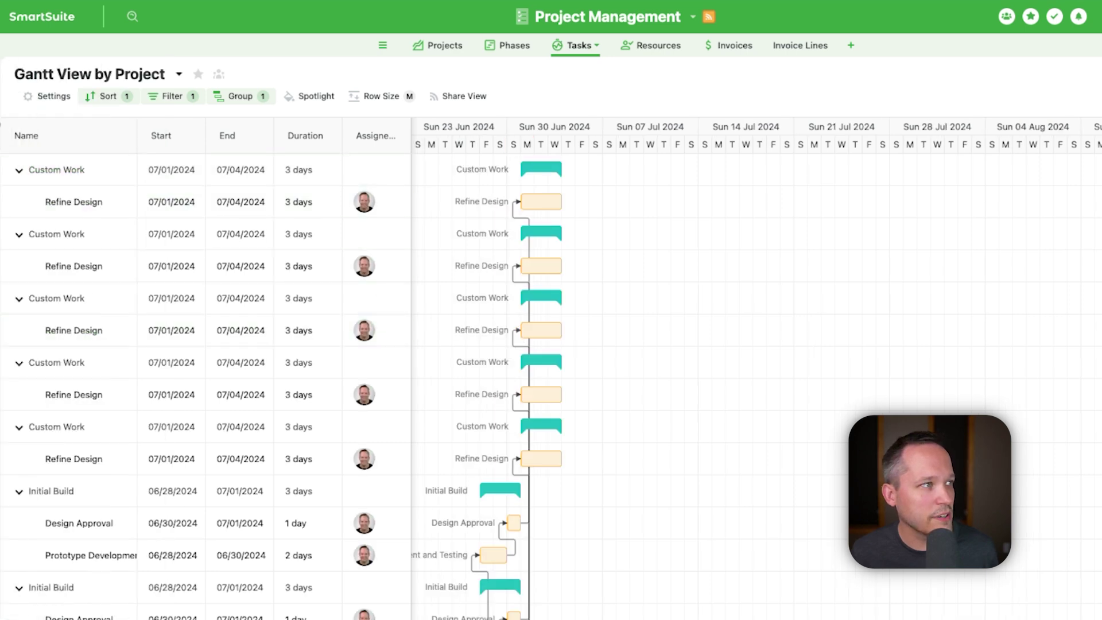
{"action": "left_click", "coordinate": [52, 111]}
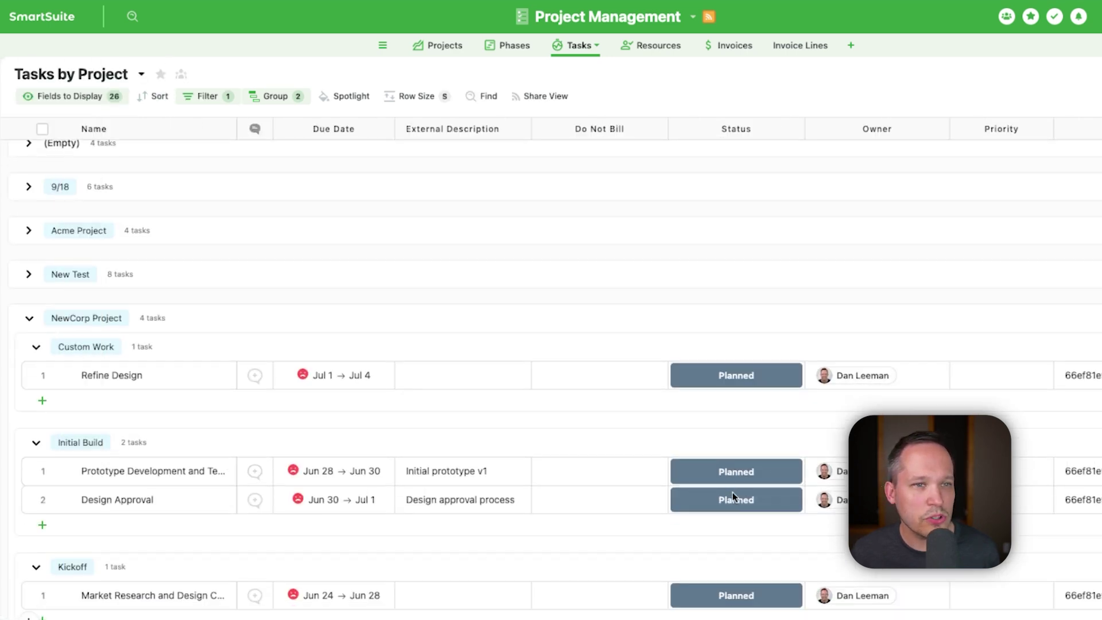
{"action": "scroll", "coordinate": [732, 492], "scroll_direction": "down", "scroll_amount": 3}
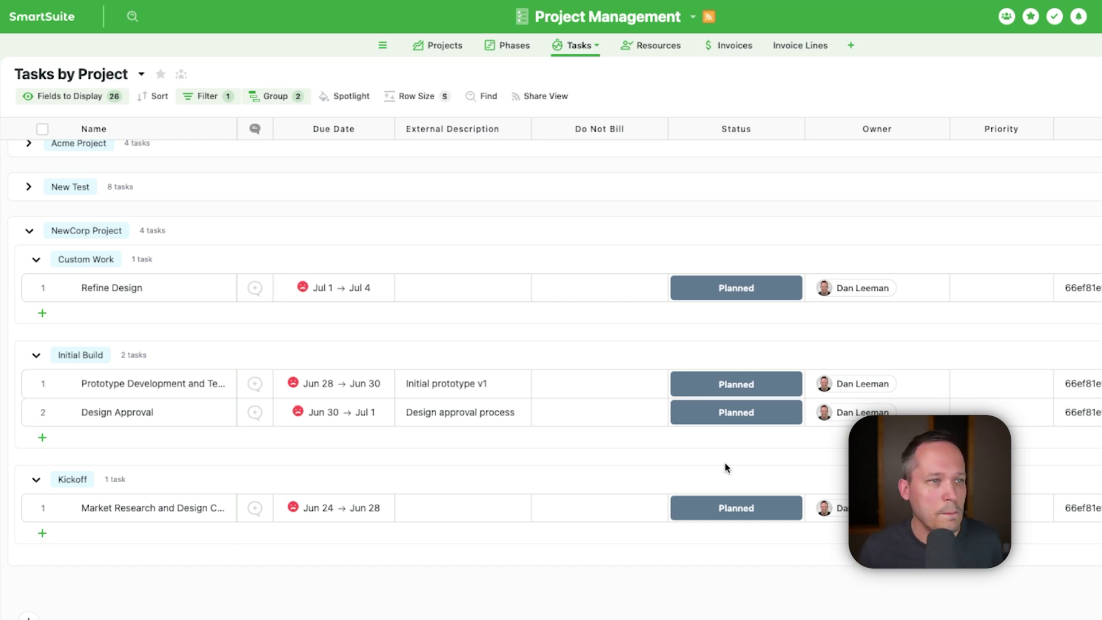
{"action": "scroll", "coordinate": [726, 456], "scroll_direction": "right", "scroll_amount": 2}
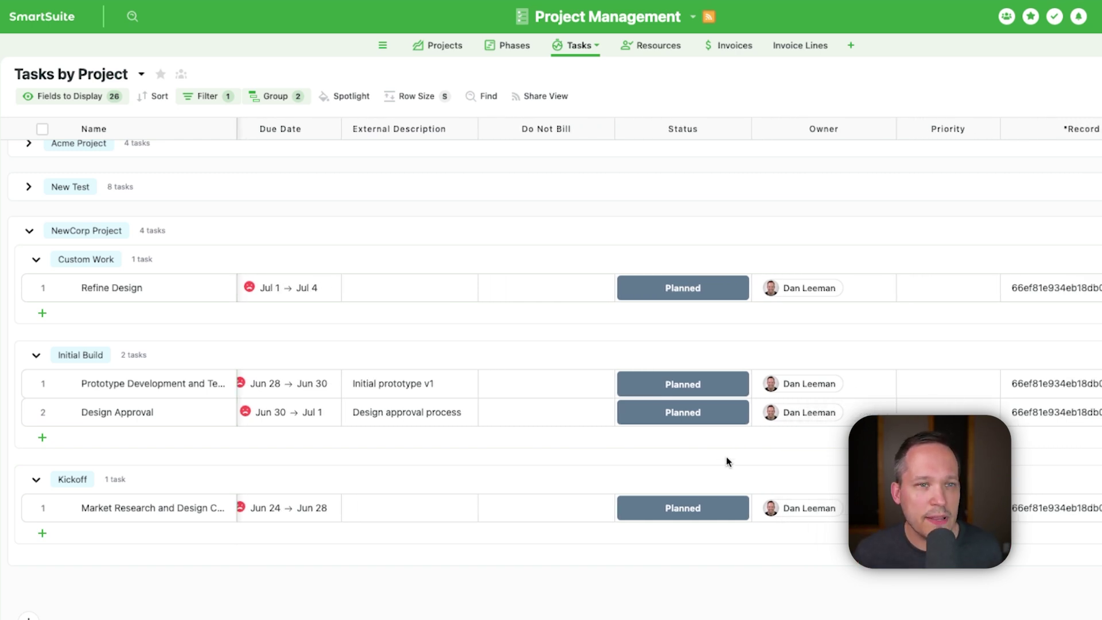
{"action": "scroll", "coordinate": [725, 459], "scroll_direction": "right", "scroll_amount": 6}
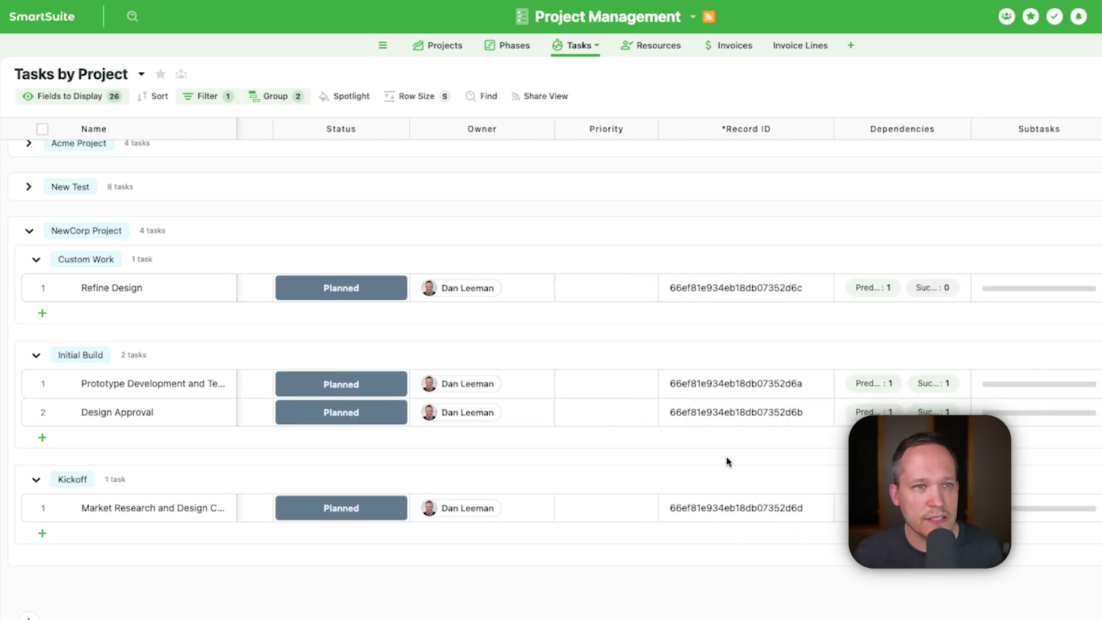
{"action": "scroll", "coordinate": [725, 461], "scroll_direction": "right", "scroll_amount": 3}
{"action": "scroll", "coordinate": [727, 460], "scroll_direction": "right", "scroll_amount": 6}
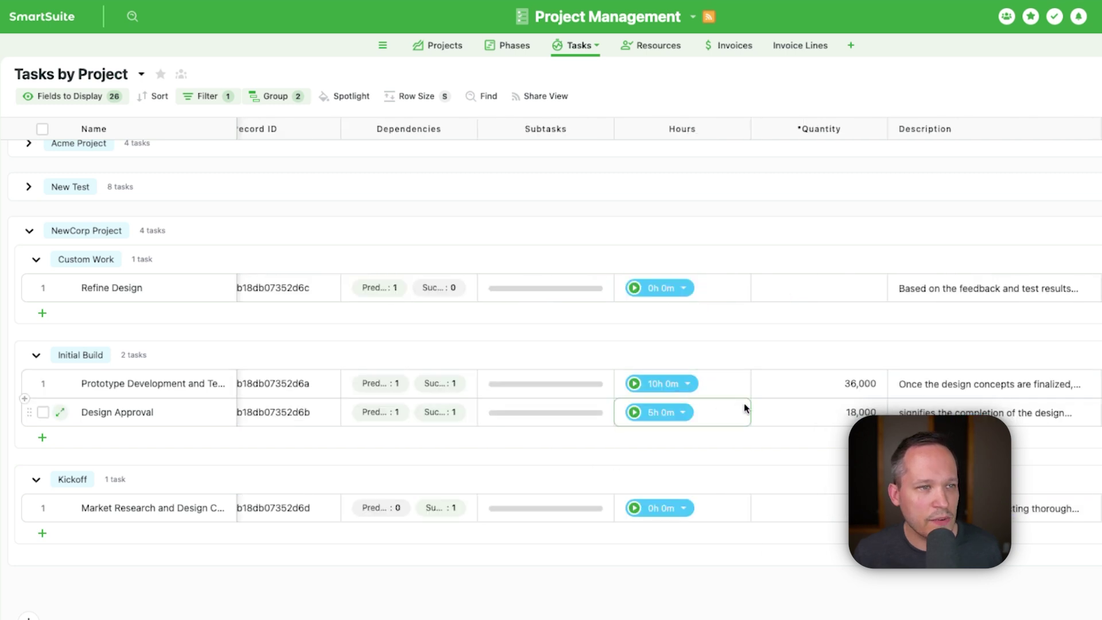
{"action": "scroll", "coordinate": [749, 408], "scroll_direction": "right", "scroll_amount": 3}
{"action": "scroll", "coordinate": [749, 405], "scroll_direction": "right", "scroll_amount": 1}
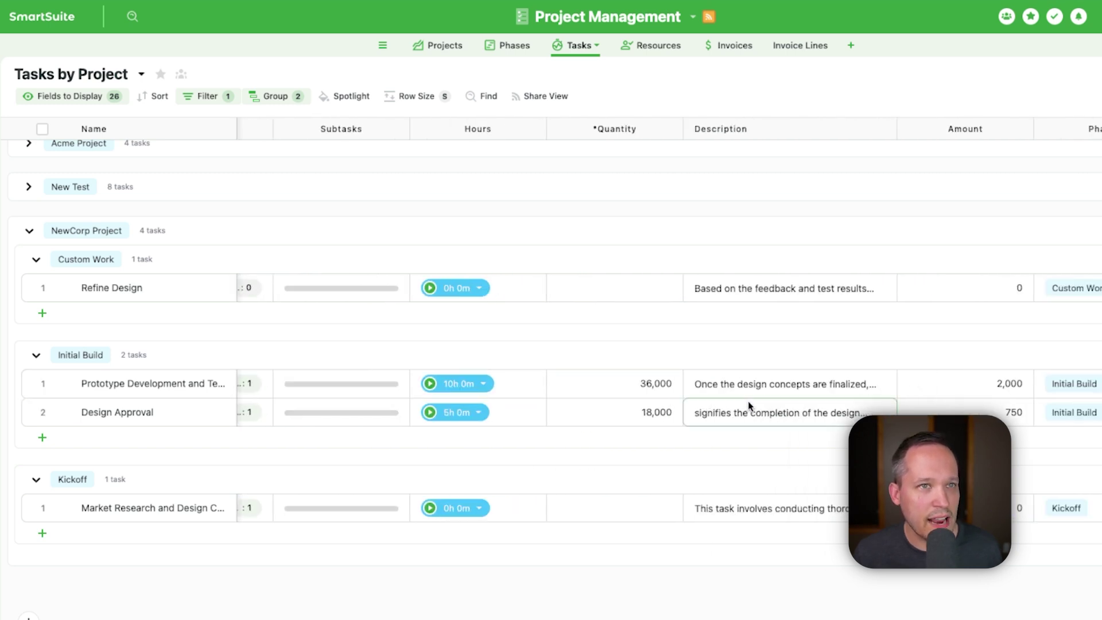
{"action": "scroll", "coordinate": [749, 405], "scroll_direction": "right", "scroll_amount": 9}
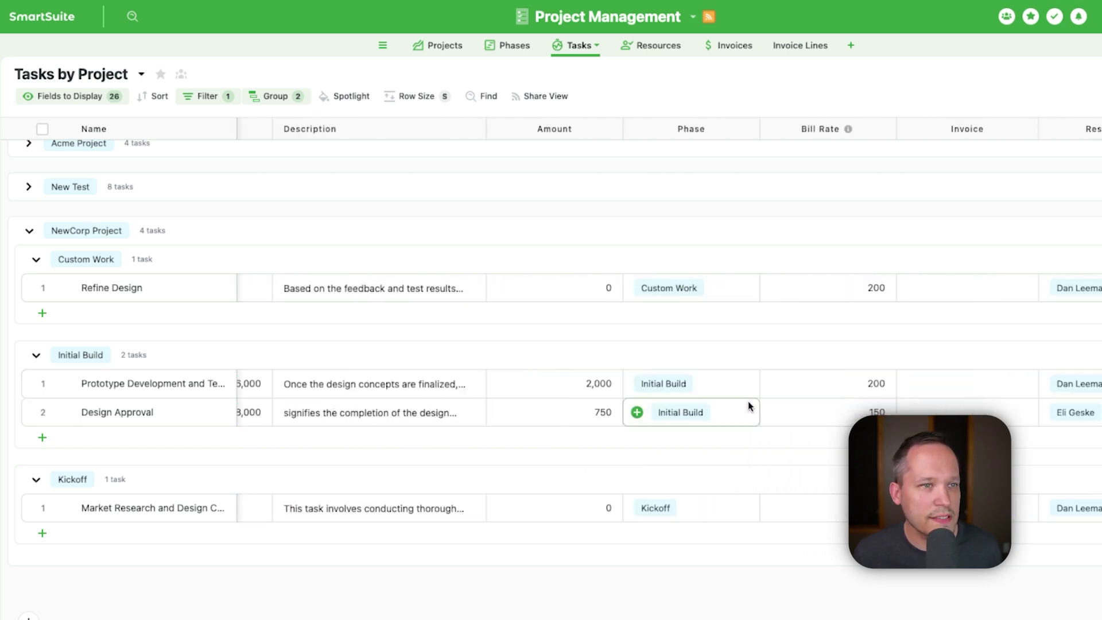
{"action": "scroll", "coordinate": [749, 405], "scroll_direction": "right", "scroll_amount": 1}
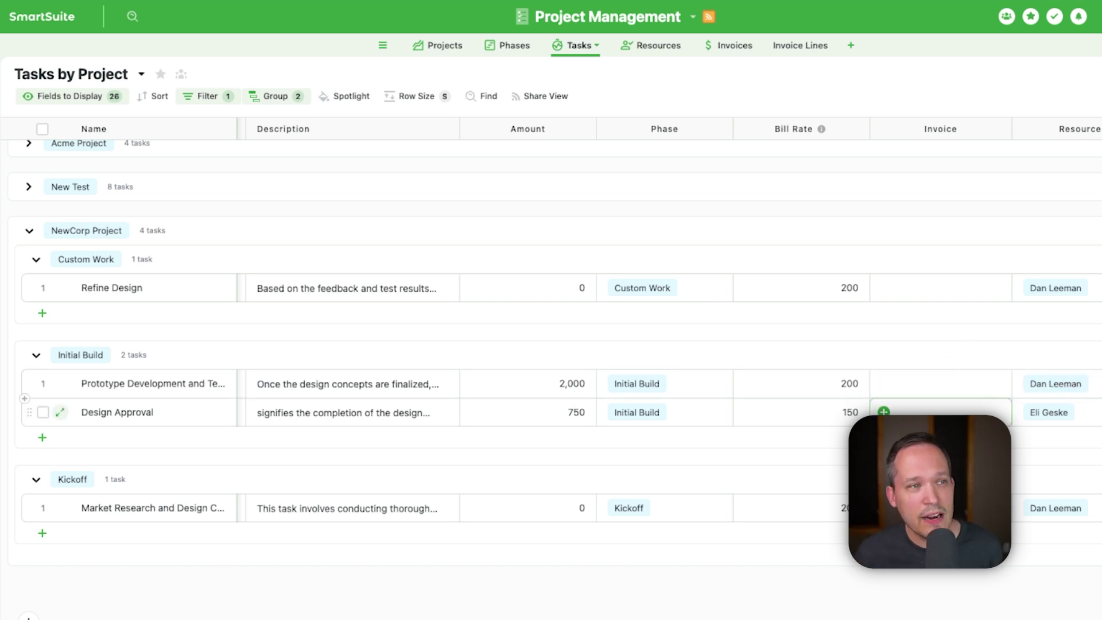
{"action": "scroll", "coordinate": [884, 412], "scroll_direction": "right", "scroll_amount": 3}
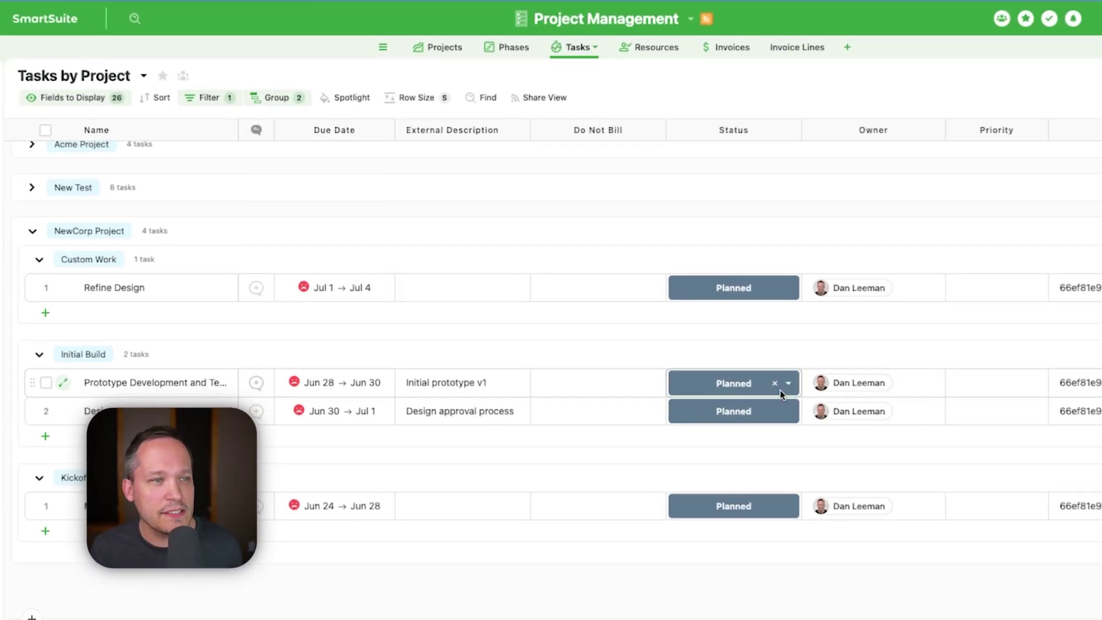
Step: Mark Prototype Development and Design Approval Complete, then generate the Initial Build phase invoice
{"action": "left_click", "coordinate": [786, 384]}
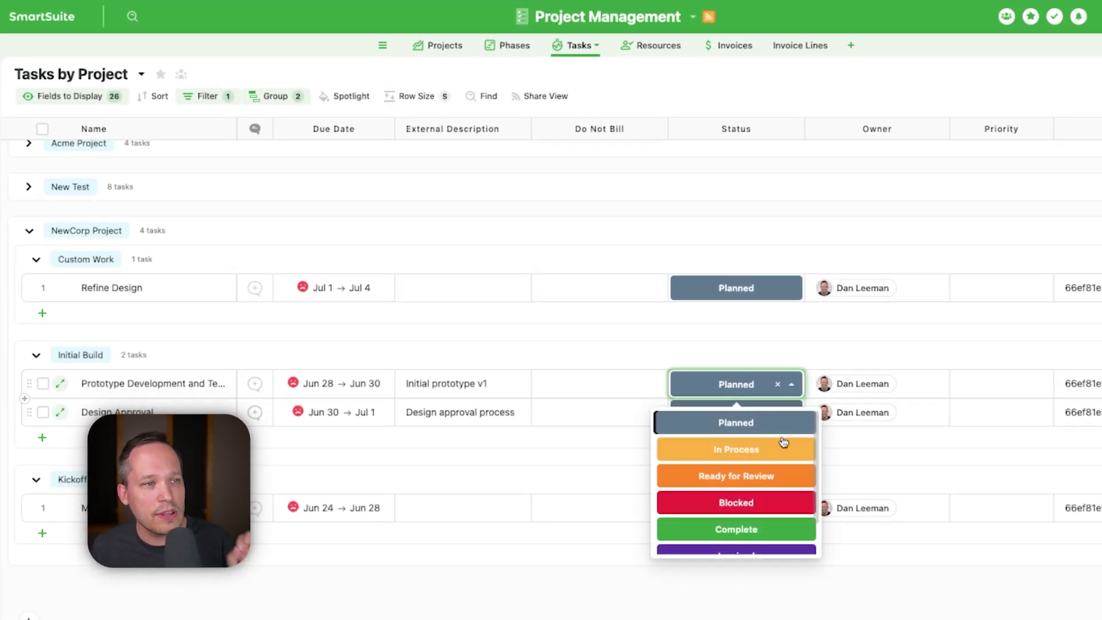
{"action": "scroll", "coordinate": [783, 445], "scroll_direction": "down", "scroll_amount": 1}
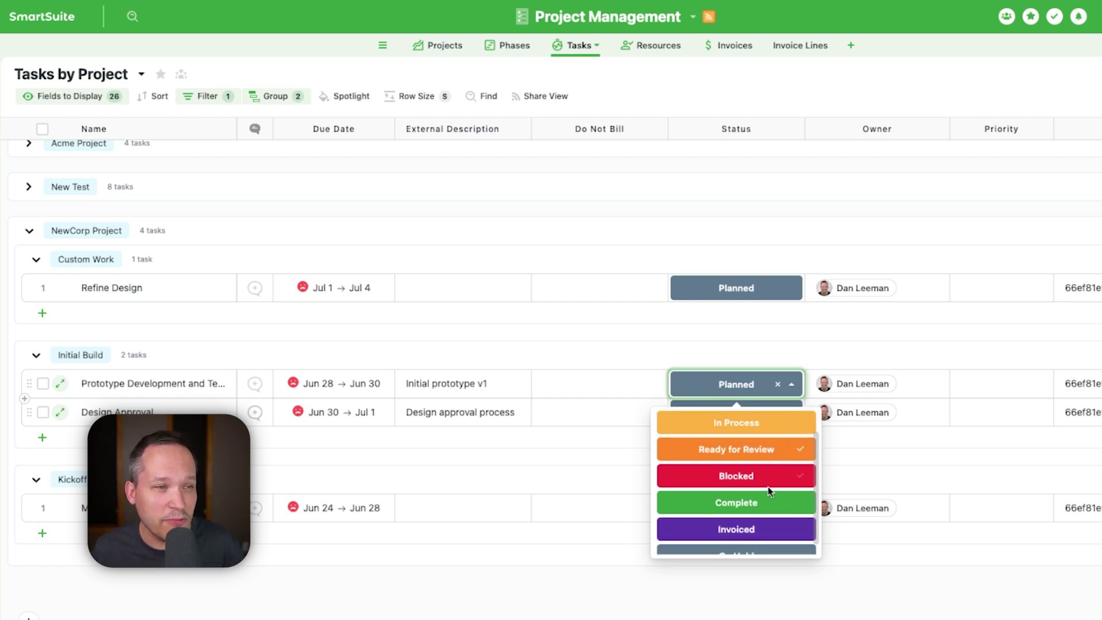
{"action": "left_click", "coordinate": [769, 503]}
{"action": "left_click", "coordinate": [783, 412]}
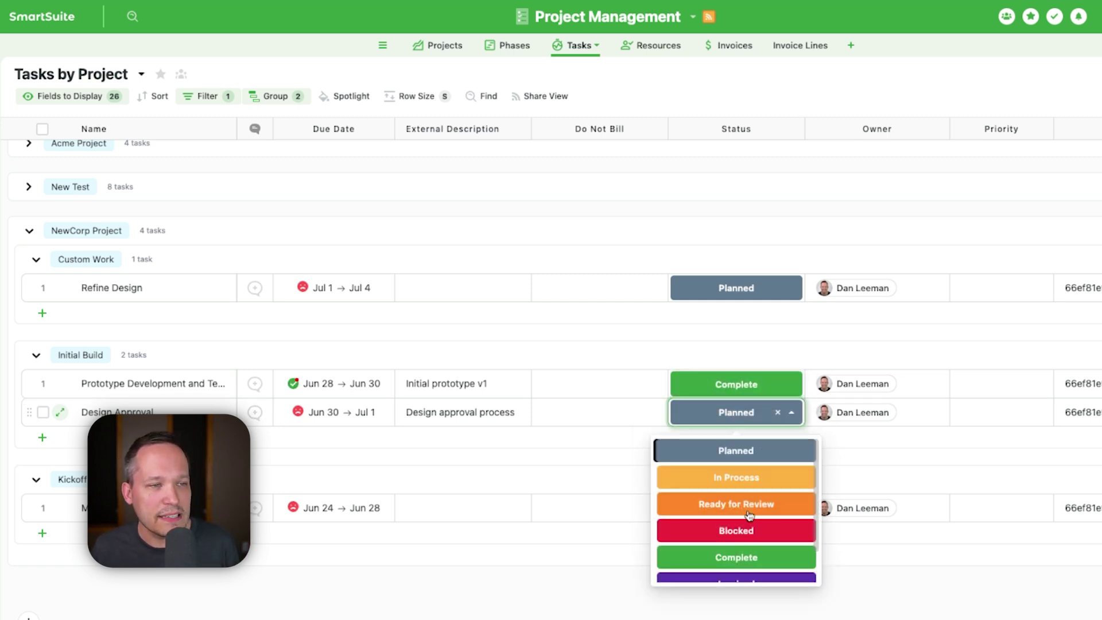
{"action": "left_click", "coordinate": [749, 556]}
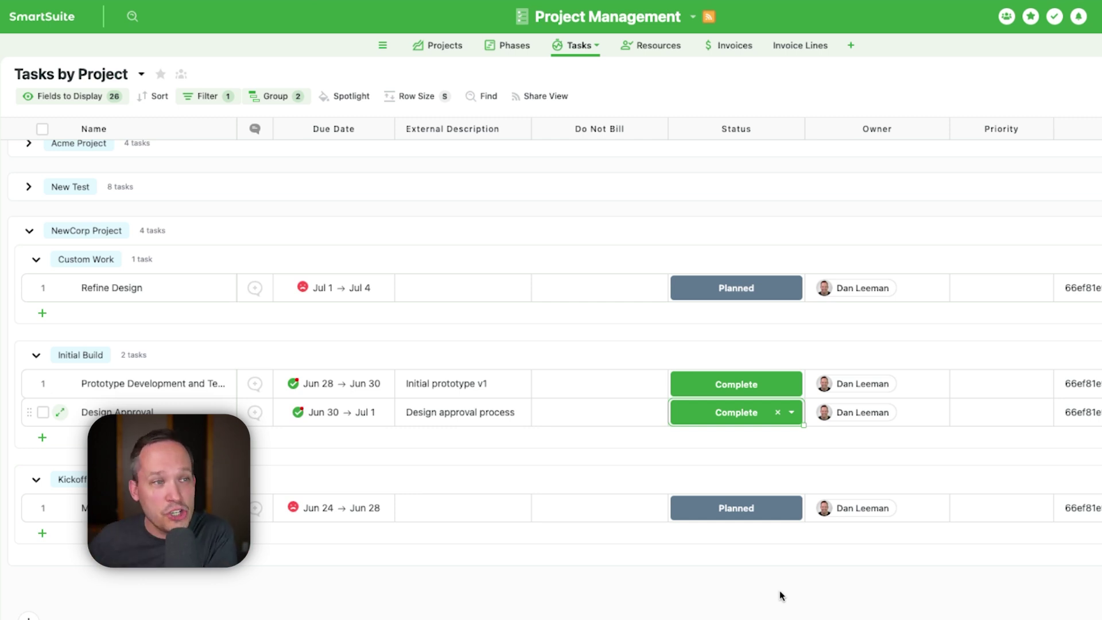
{"action": "key", "text": "Escape"}
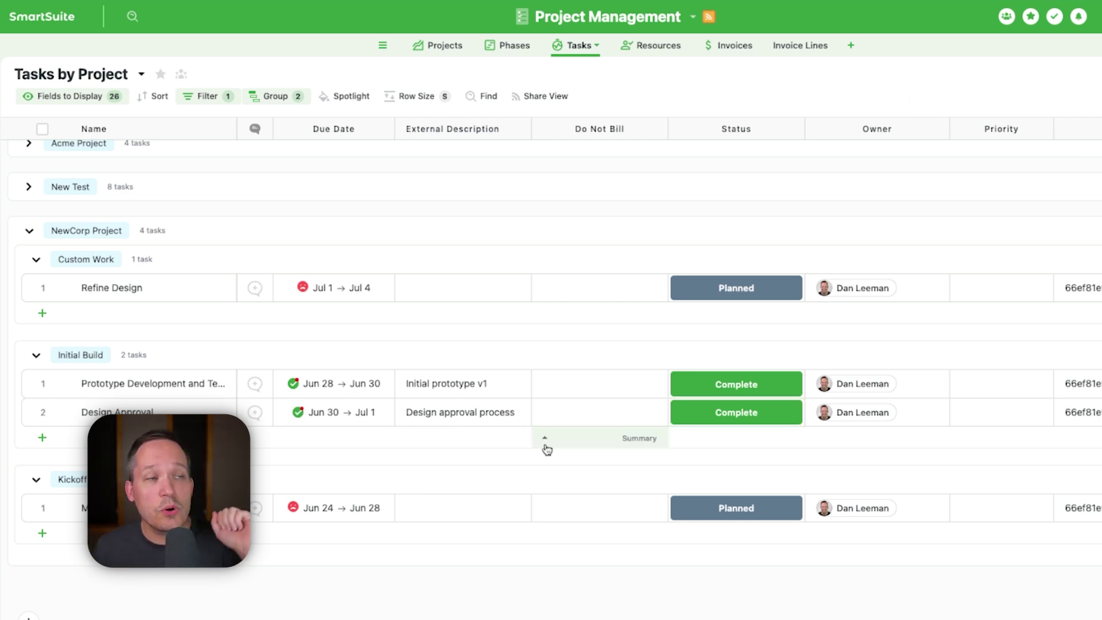
{"action": "left_click", "coordinate": [508, 45]}
{"action": "left_click", "coordinate": [456, 402]}
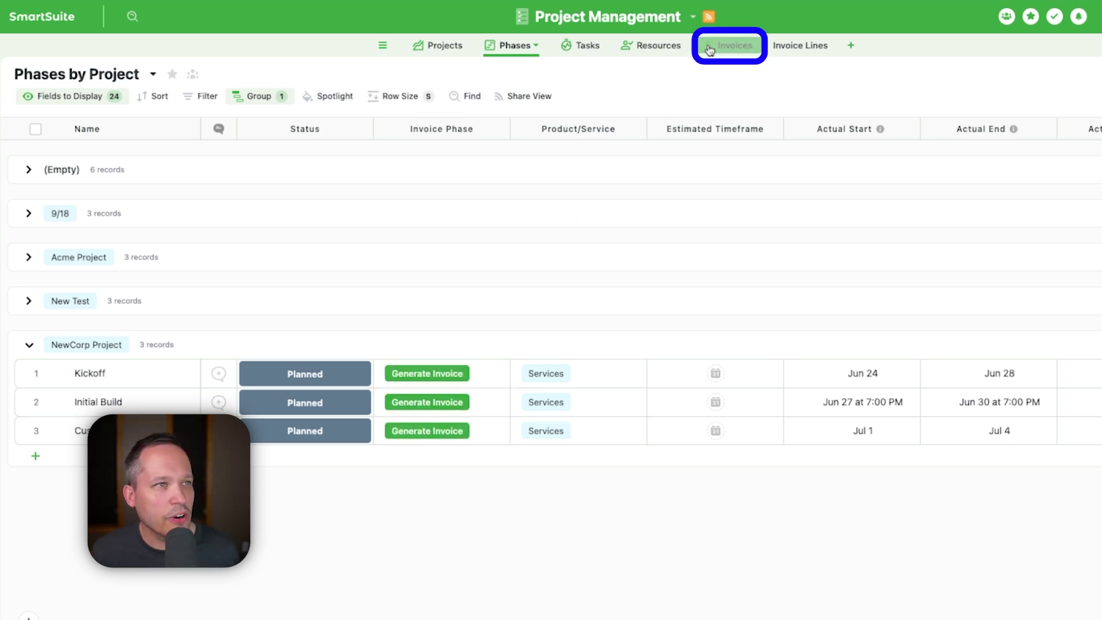
Step: Open the NewCorp - Sep 22, 2024 invoice record, status Created, estimated at 2,750.00
{"action": "left_click", "coordinate": [727, 45]}
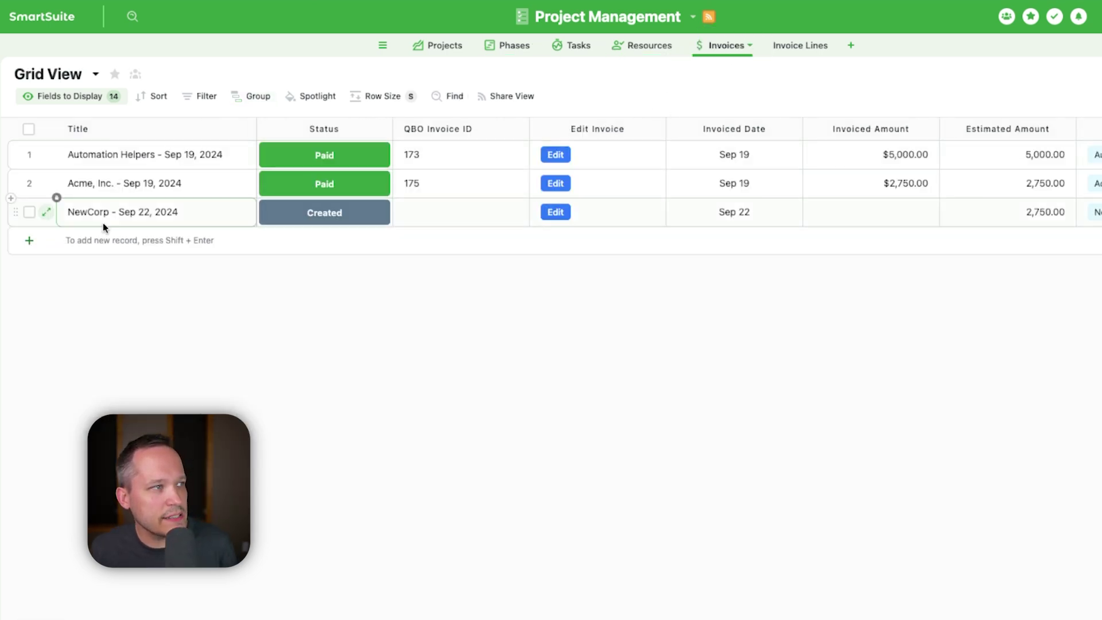
{"action": "left_click", "coordinate": [136, 218]}
{"action": "left_click", "coordinate": [265, 258]}
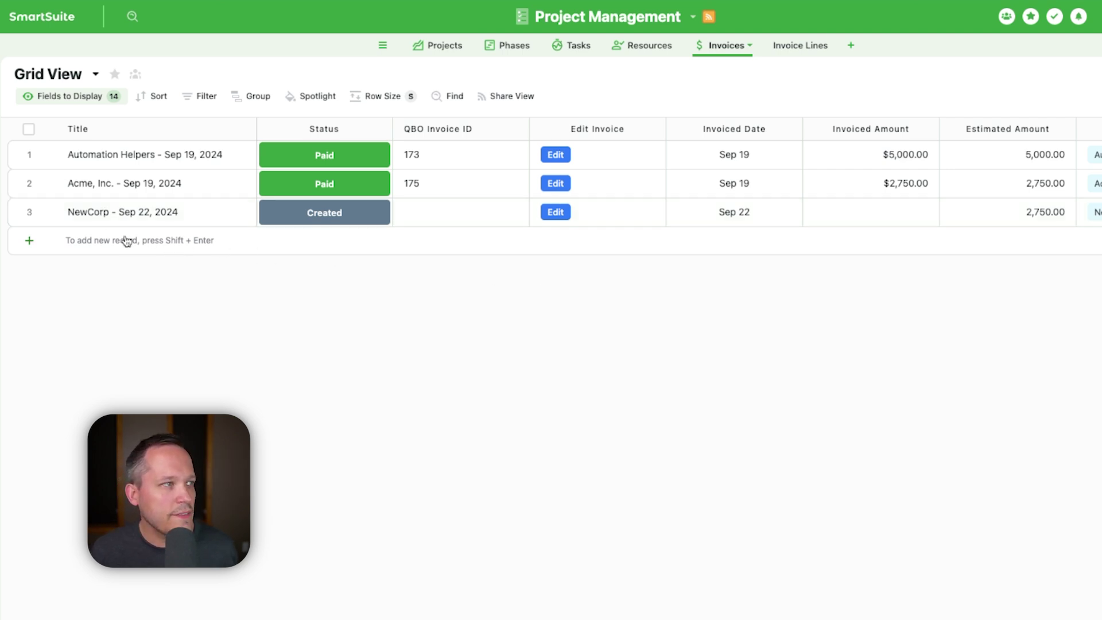
{"action": "left_click", "coordinate": [51, 214]}
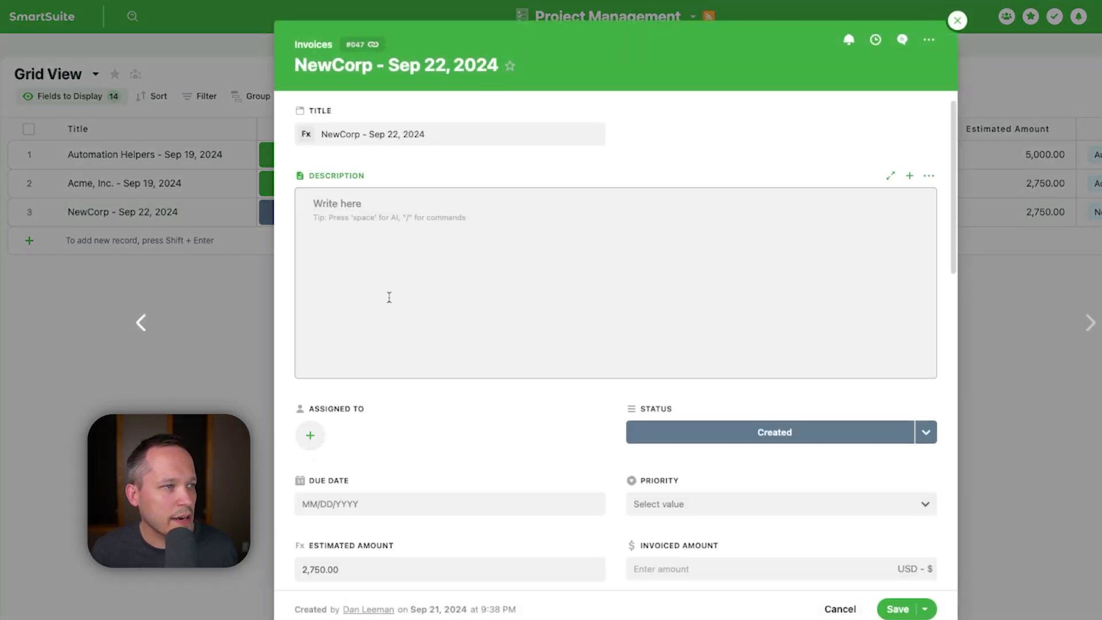
{"action": "scroll", "coordinate": [389, 296], "scroll_direction": "down", "scroll_amount": 10}
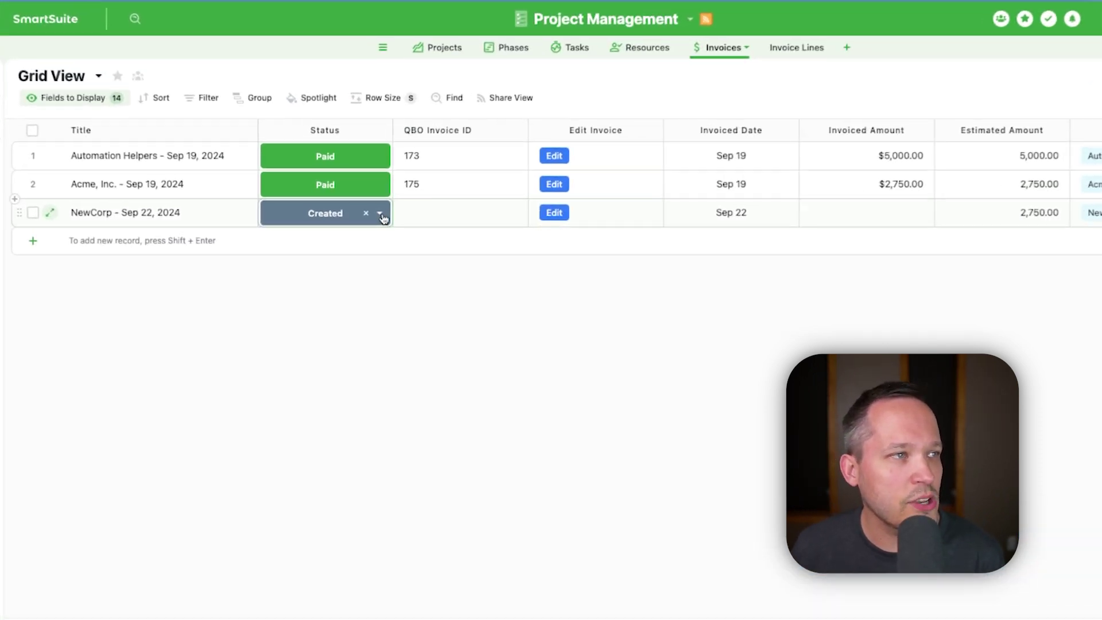
Step: Set the NewCorp invoice status to Generate in QBO, then check the new QBO invoice ID 177
{"action": "left_click", "coordinate": [380, 214]}
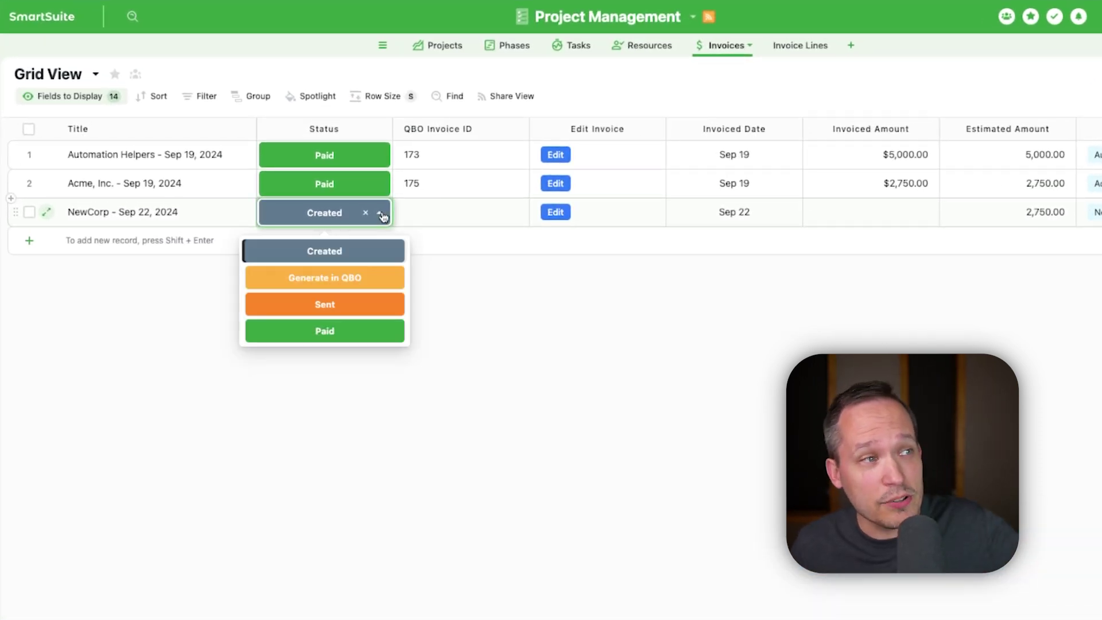
{"action": "left_click", "coordinate": [368, 280]}
{"action": "left_click", "coordinate": [500, 346]}
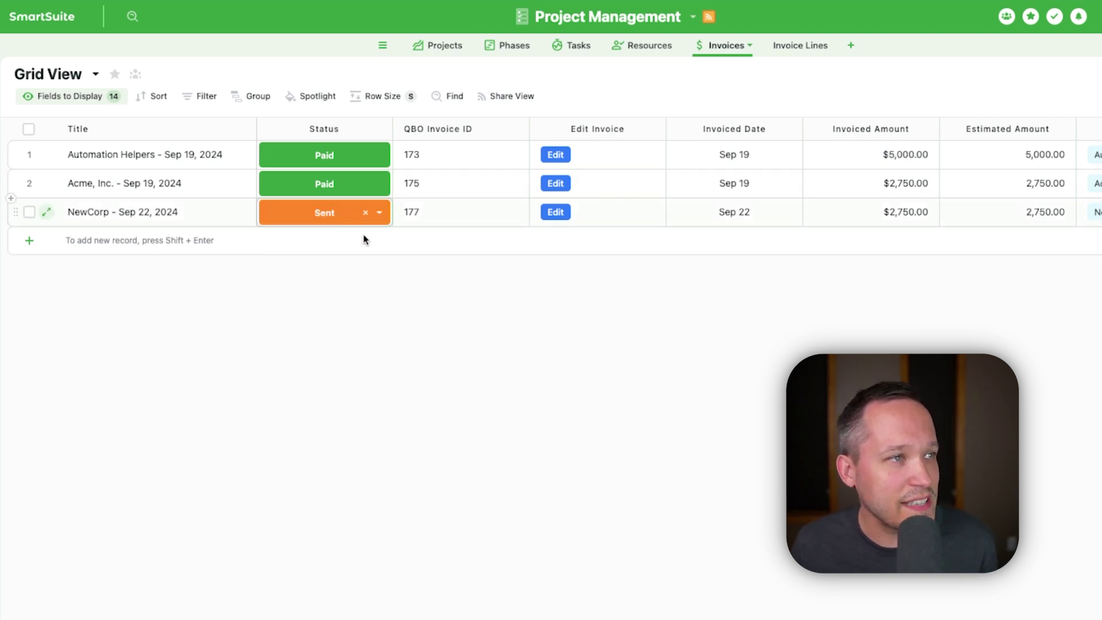
{"action": "left_click", "coordinate": [445, 155]}
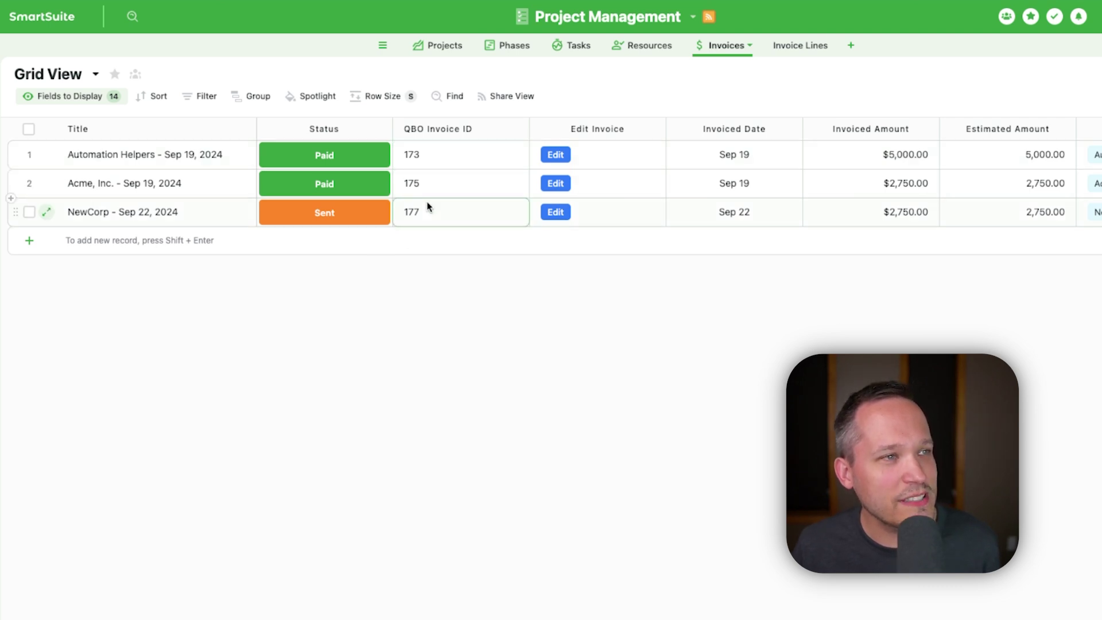
Step: Open QuickBooks invoice #1066, review its two task lines totaling $2,750.00, and receive payment
{"action": "left_click", "coordinate": [555, 212]}
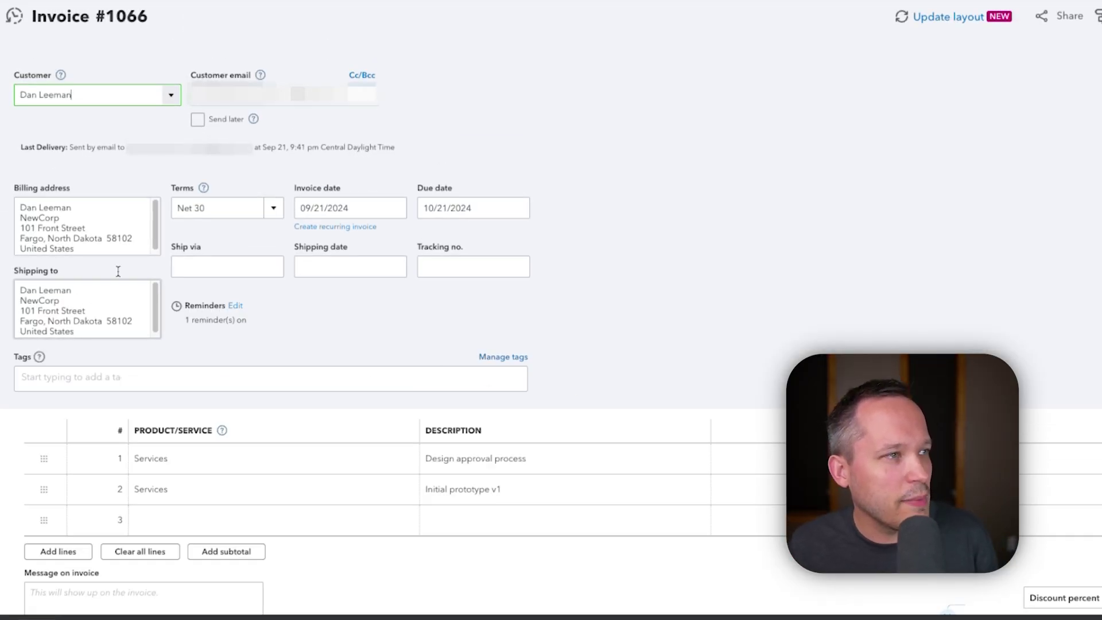
{"action": "scroll", "coordinate": [191, 251], "scroll_direction": "down", "scroll_amount": 1}
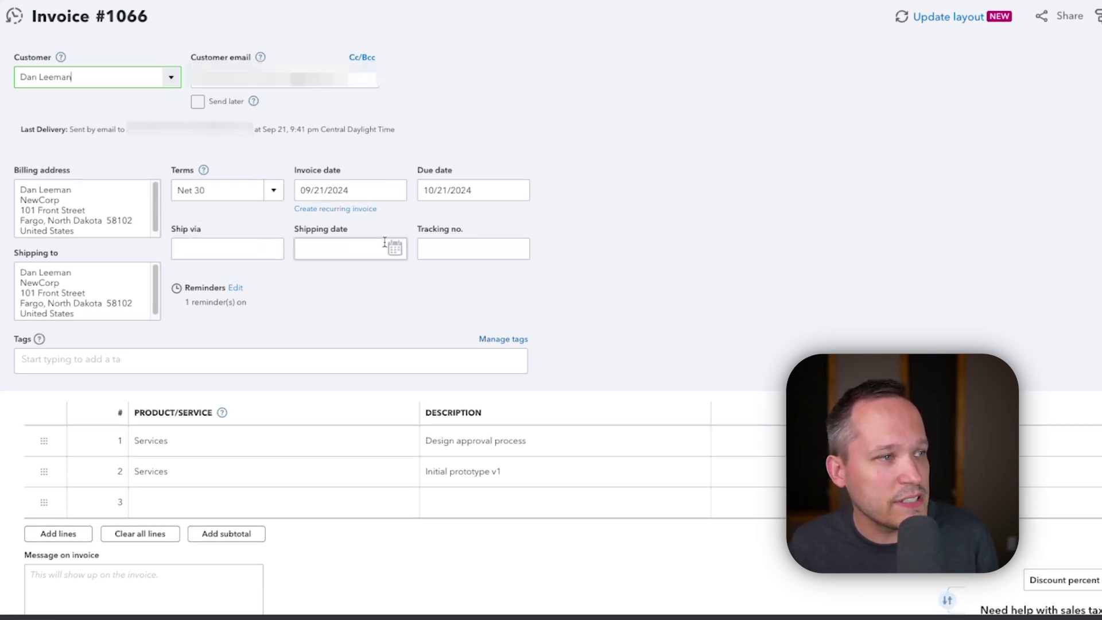
{"action": "scroll", "coordinate": [394, 298], "scroll_direction": "down", "scroll_amount": 1}
{"action": "scroll", "coordinate": [393, 339], "scroll_direction": "down", "scroll_amount": 2}
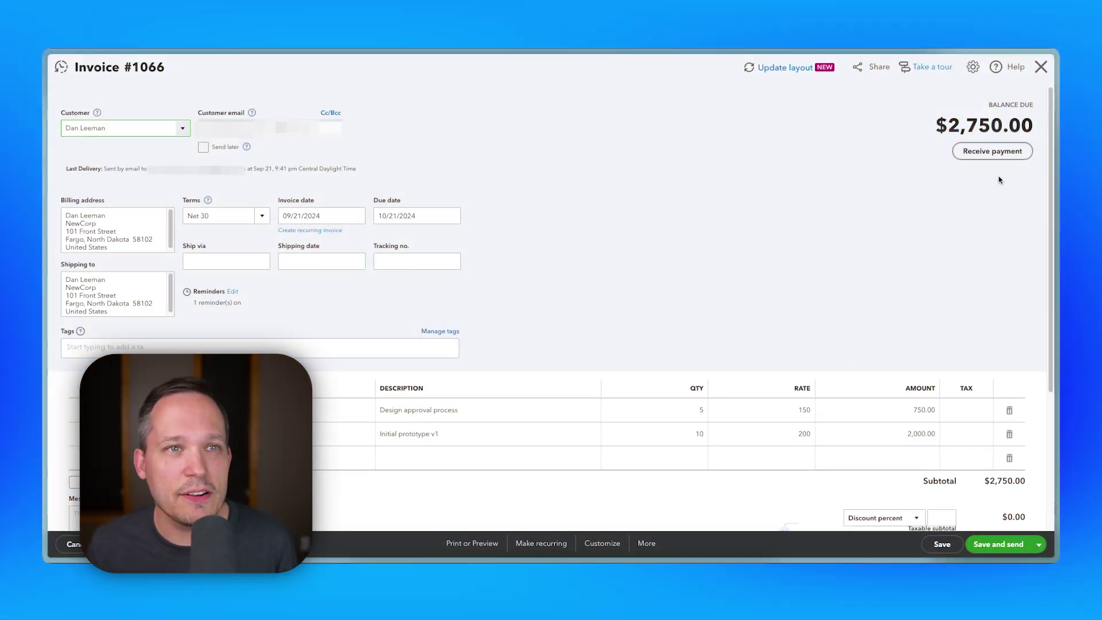
{"action": "left_click", "coordinate": [992, 151]}
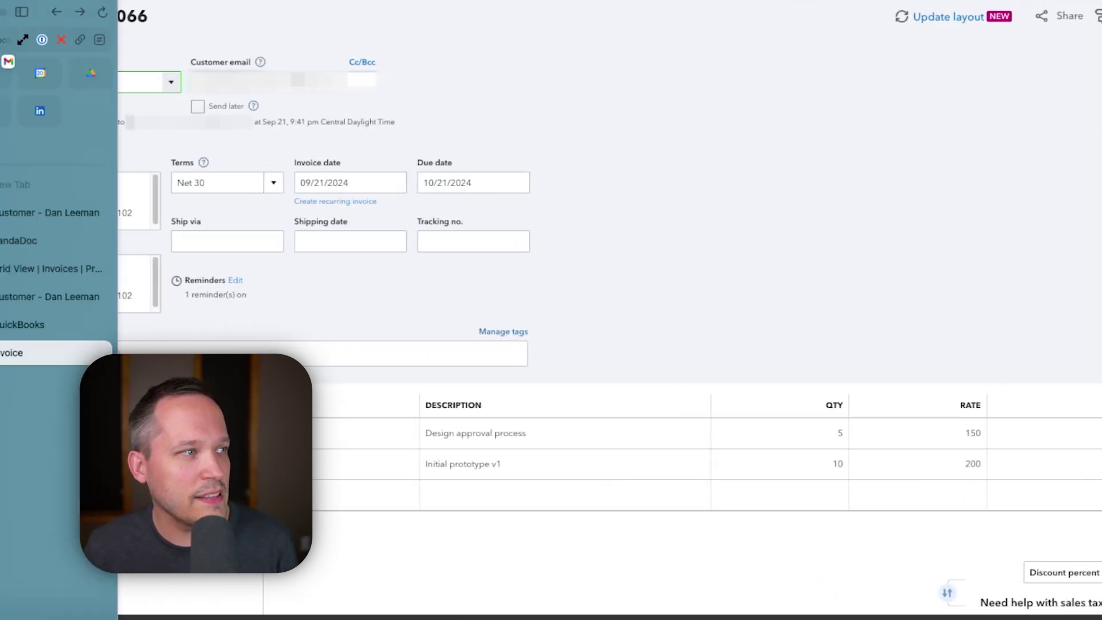
Step: Confirm the NewCorp - Sep 22, 2024 invoice now reads Paid in the SmartSuite Invoices grid
{"action": "left_click", "coordinate": [53, 269]}
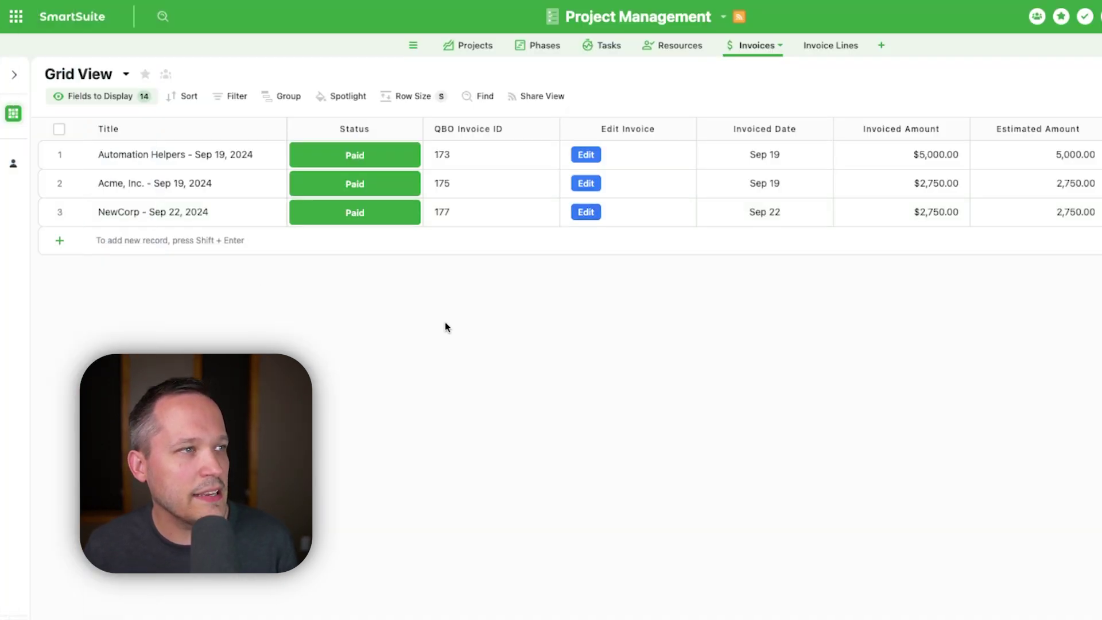
{"action": "left_click", "coordinate": [357, 224]}
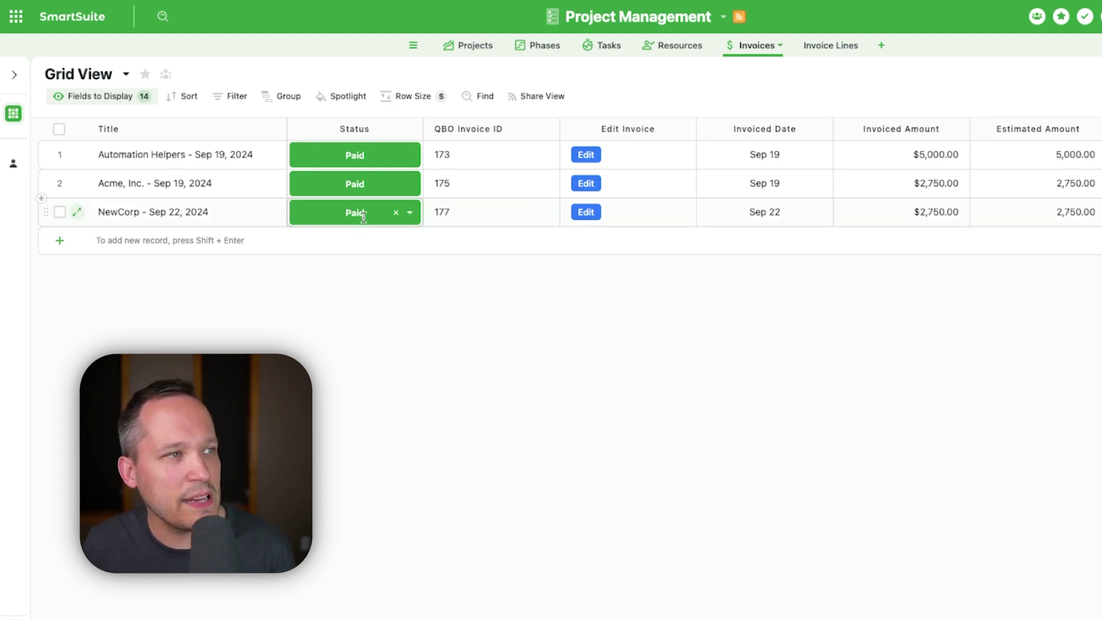